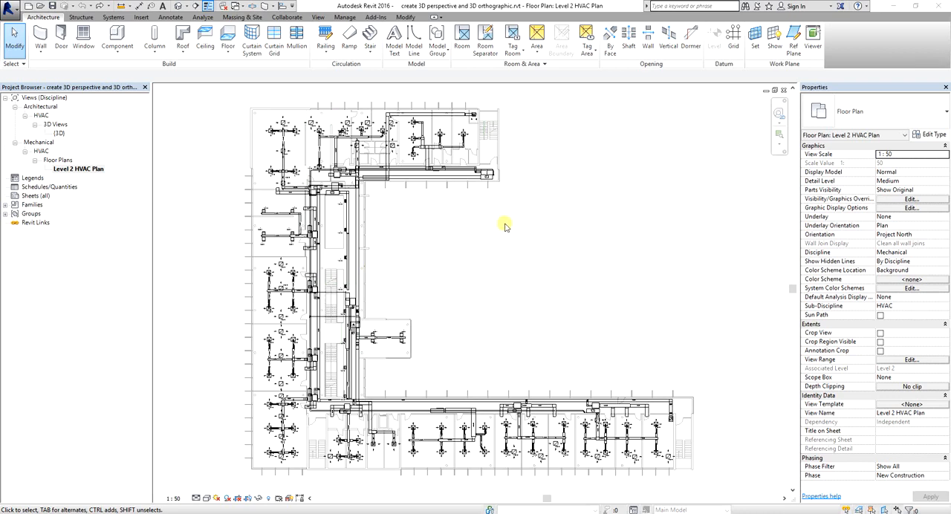
Start a perspective Camera view from the Level 2 HVAC Plan with an eye offset of 1800 from Level 2
key(ctrl)
key(ctrl)
key(ctrl)
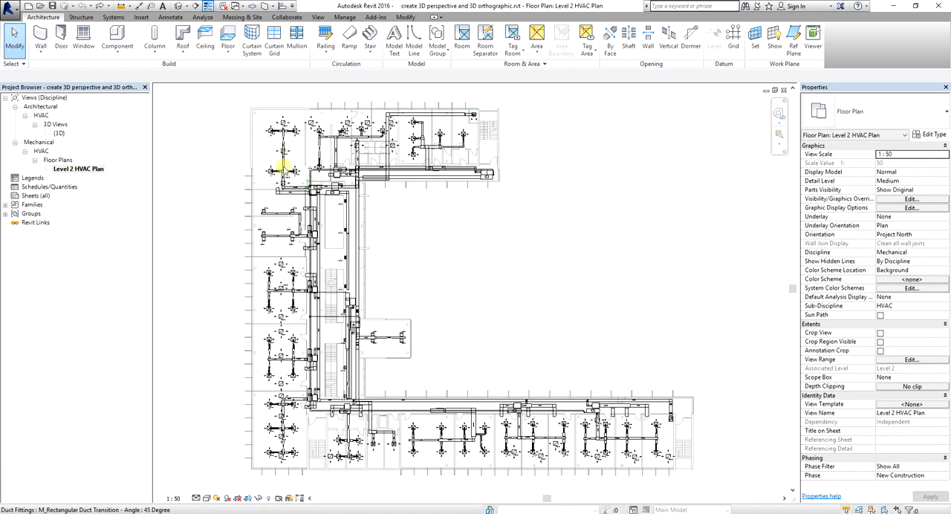
right_click(454, 225)
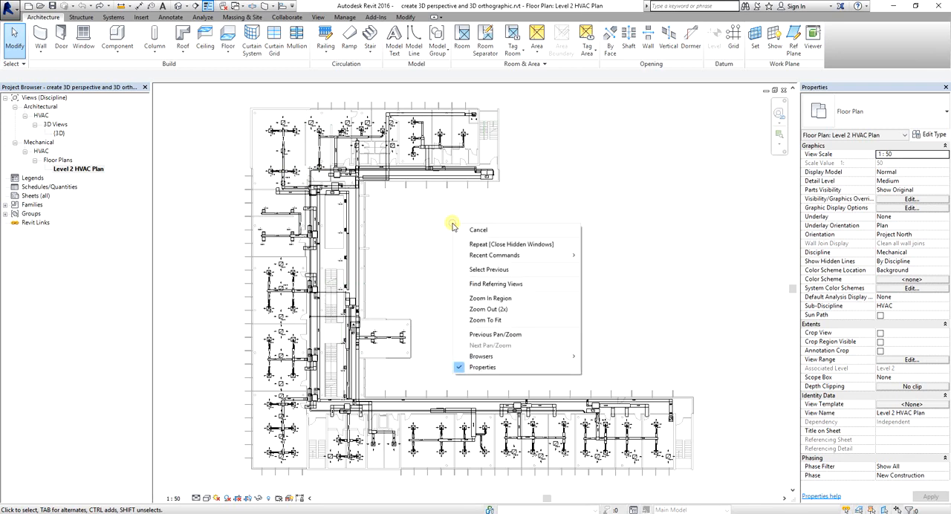
click(489, 300)
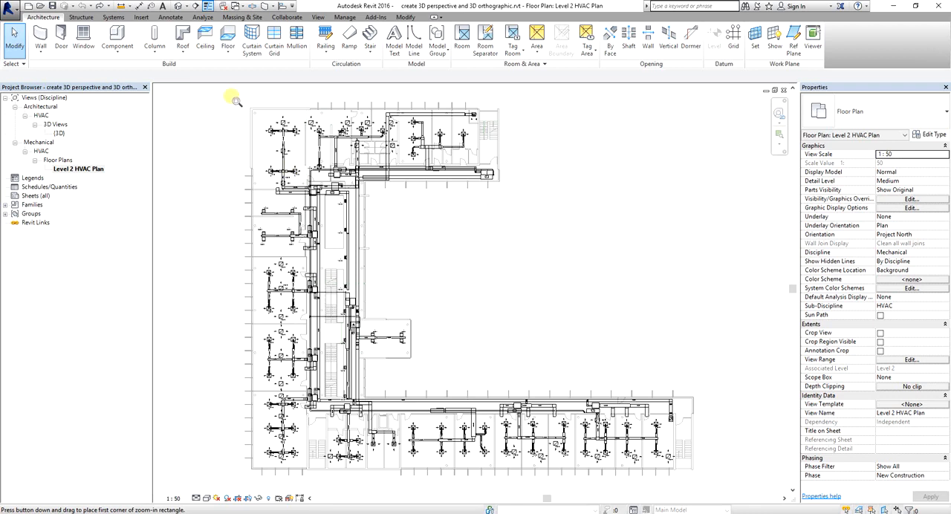
drag(232, 96, 335, 215)
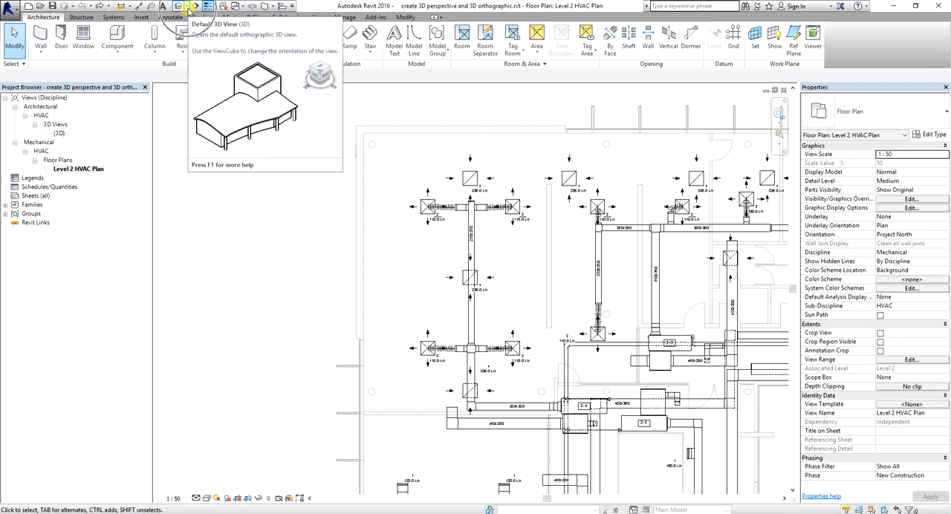
click(188, 6)
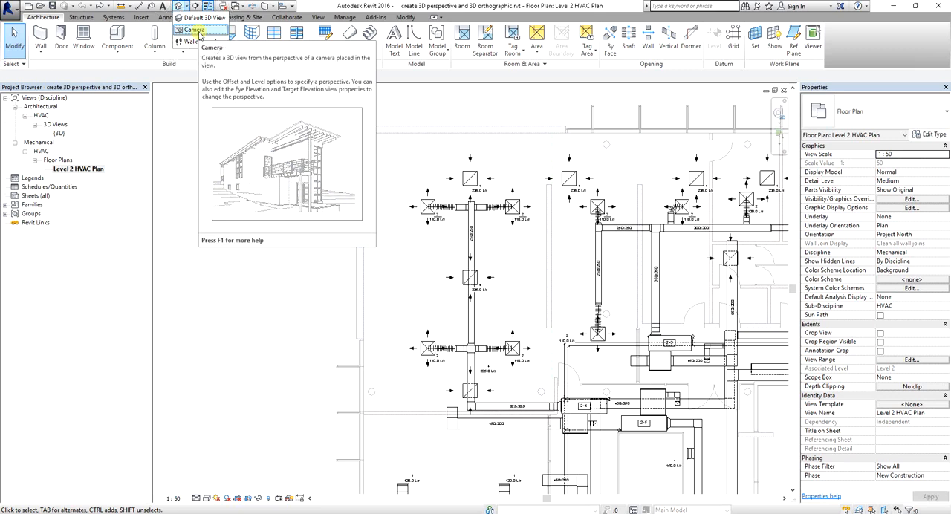
click(198, 31)
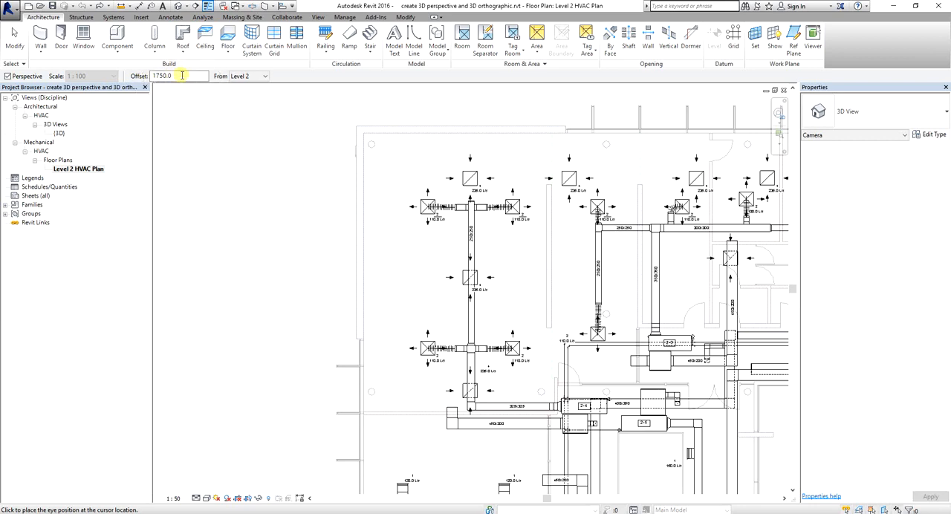
key(ctrl)
key(ctrl)
key(ctrl)
click(186, 76)
key(ctrl)
double_click(181, 75)
text(1)
Place the camera eye inside the plan's upper-left corner room and its target diagonally down-right, outside the building in the open courtyard
click(377, 146)
click(377, 145)
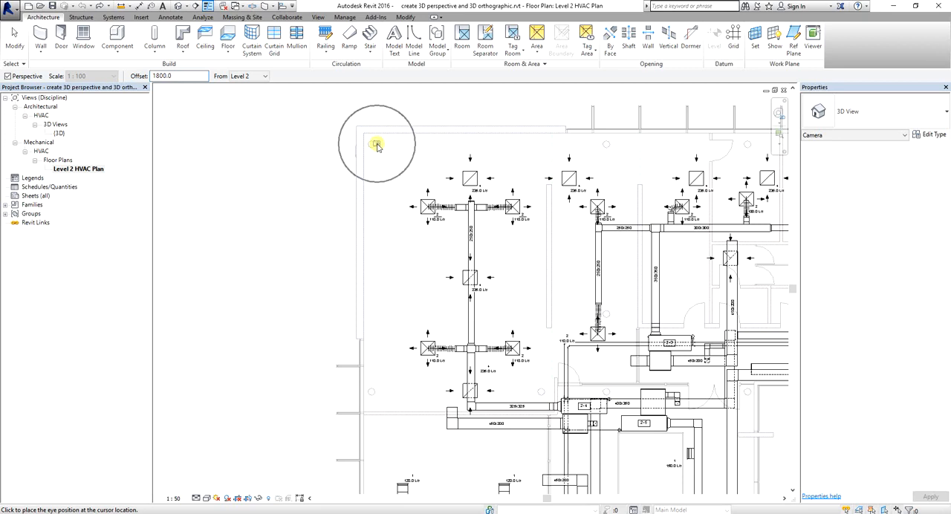
click(377, 146)
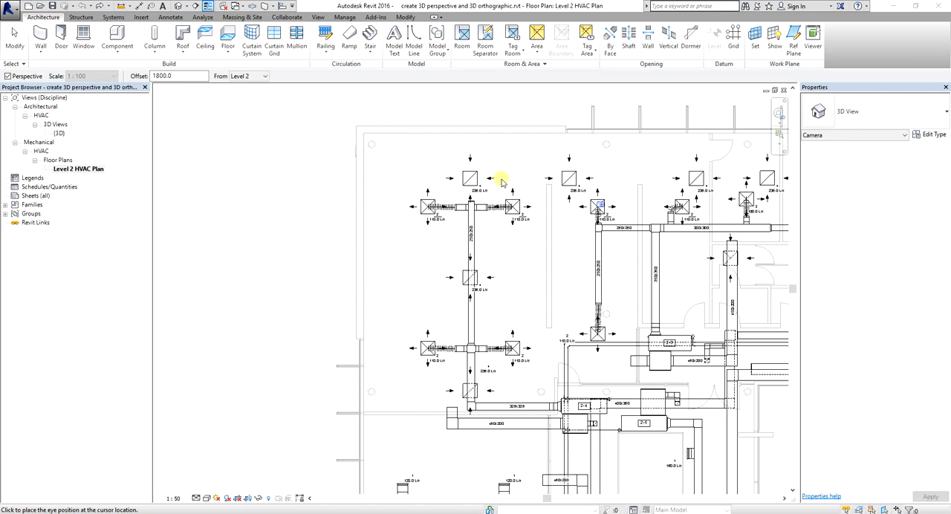
click(379, 147)
click(379, 146)
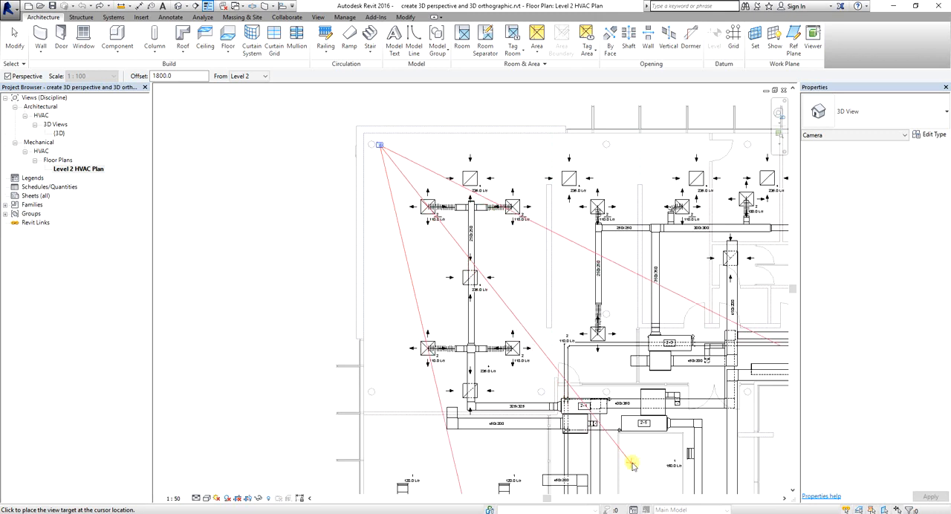
middle_drag(631, 451, 620, 361)
scroll(621, 361, down, 5)
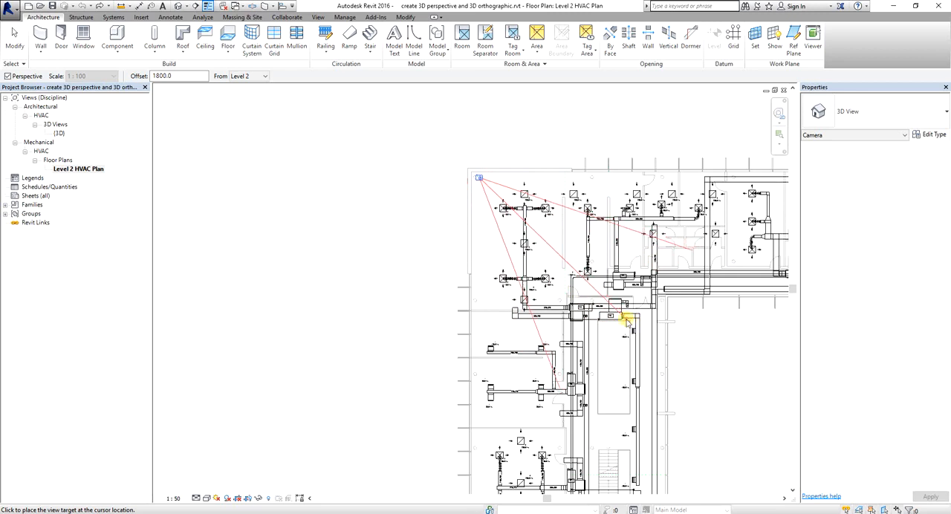
click(609, 346)
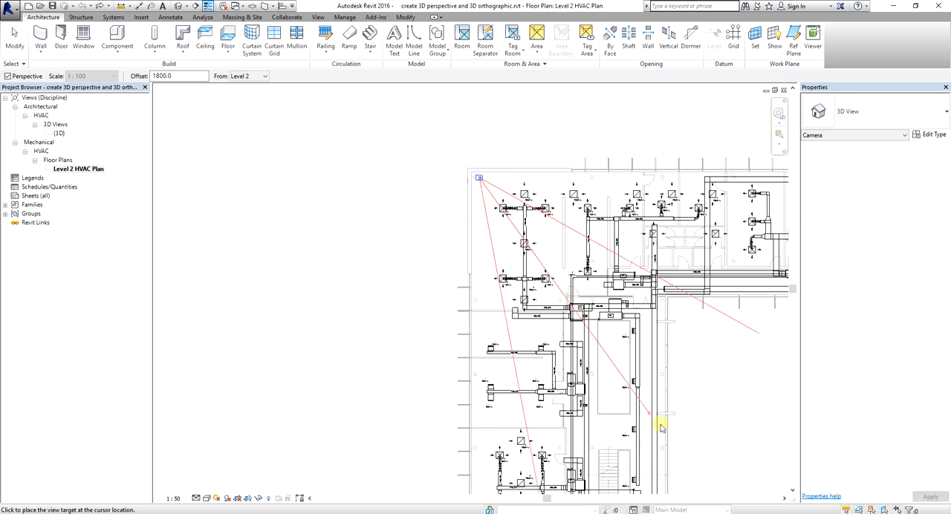
click(699, 462)
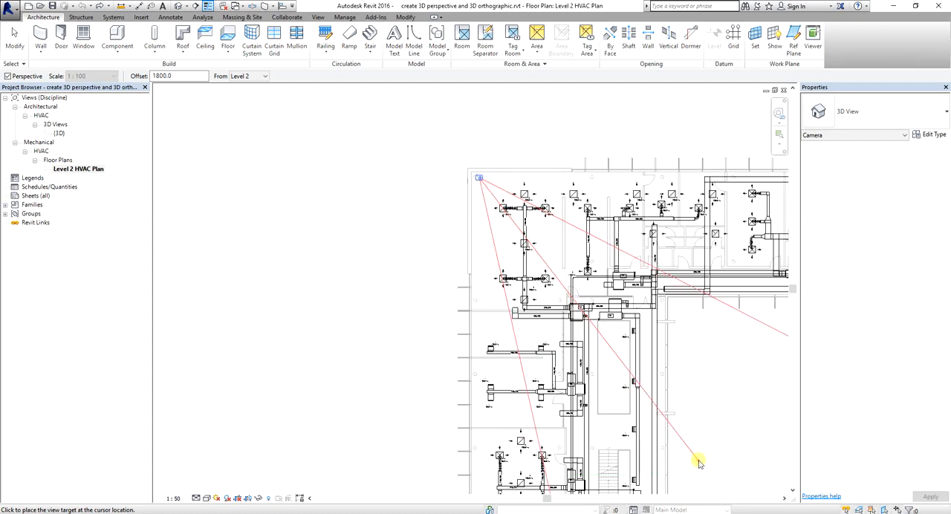
key(ctrl)
click(699, 462)
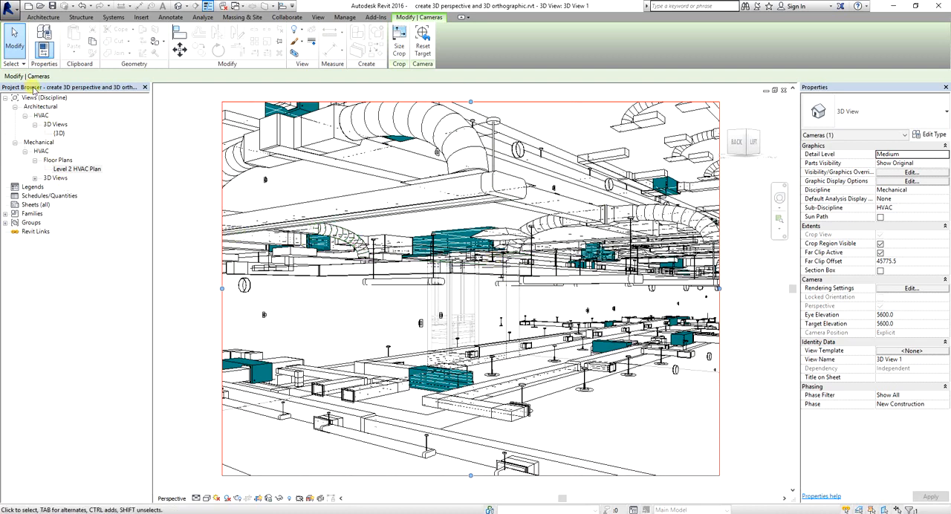
Rename the new camera view under the Mechanical HVAC 3D views as Interior Camera
key(ctrl)
key(ctrl)
key(ctrl)
key(ctrl)
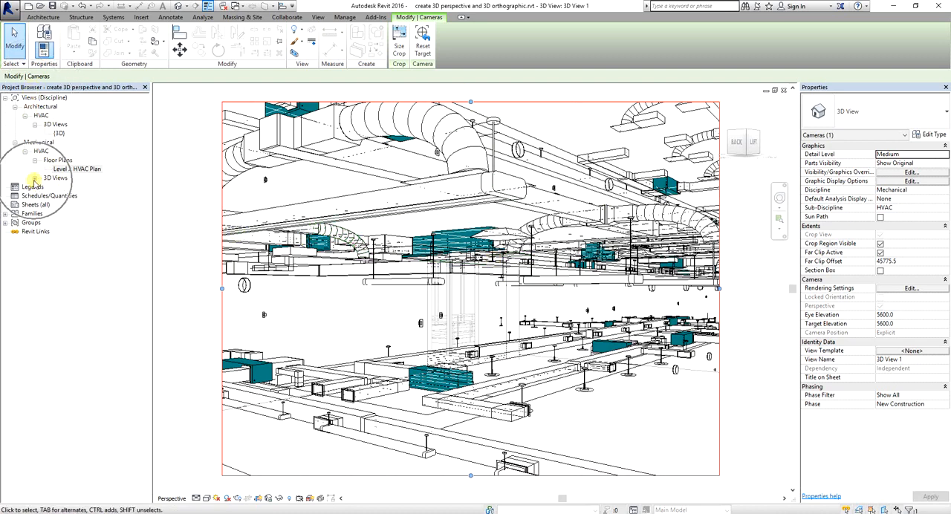
click(35, 179)
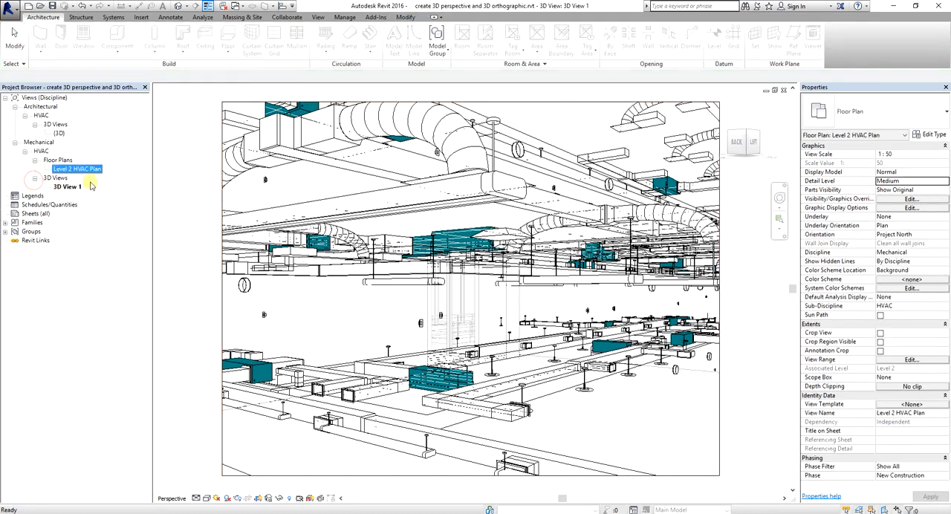
key(ctrl)
key(ctrl)
key(ctrl)
key(ctrl)
key(ctrl)
click(65, 187)
right_click(67, 188)
key(ctrl)
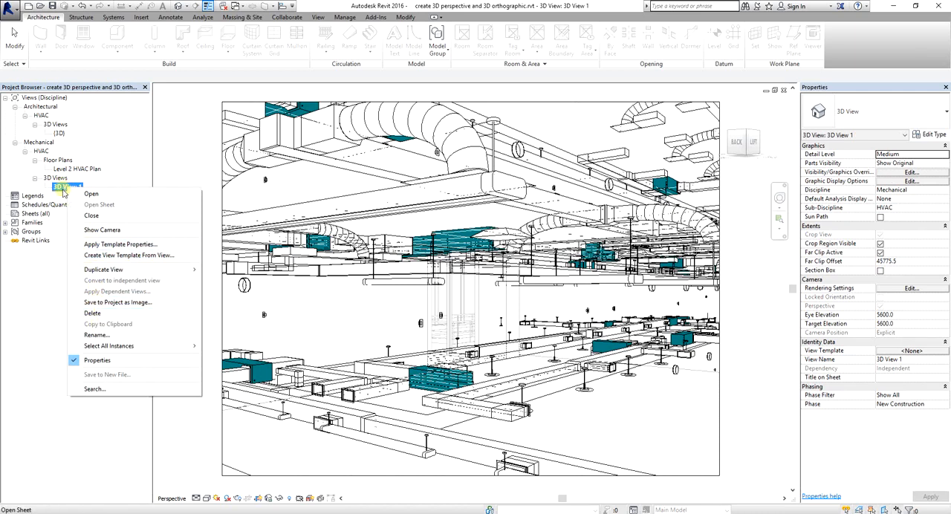
click(99, 335)
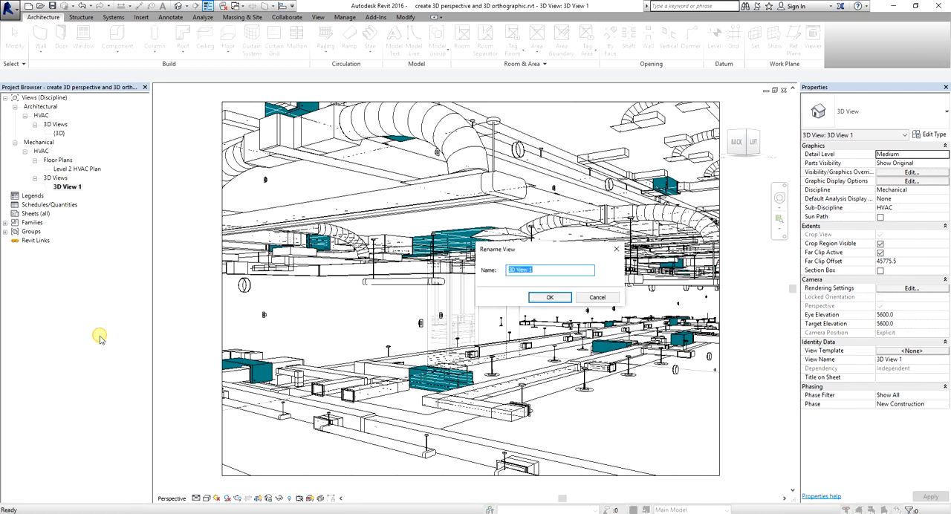
drag(498, 247, 473, 250)
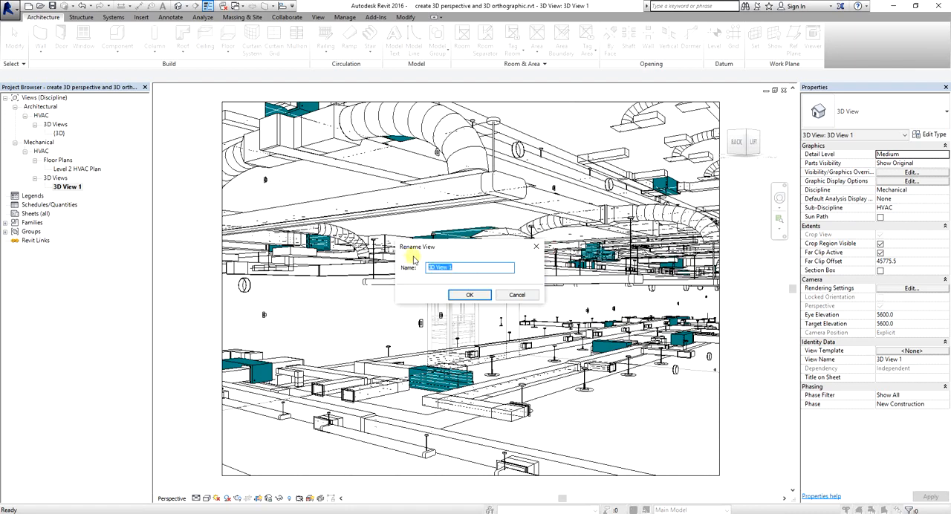
text(Interior Camera)
click(470, 296)
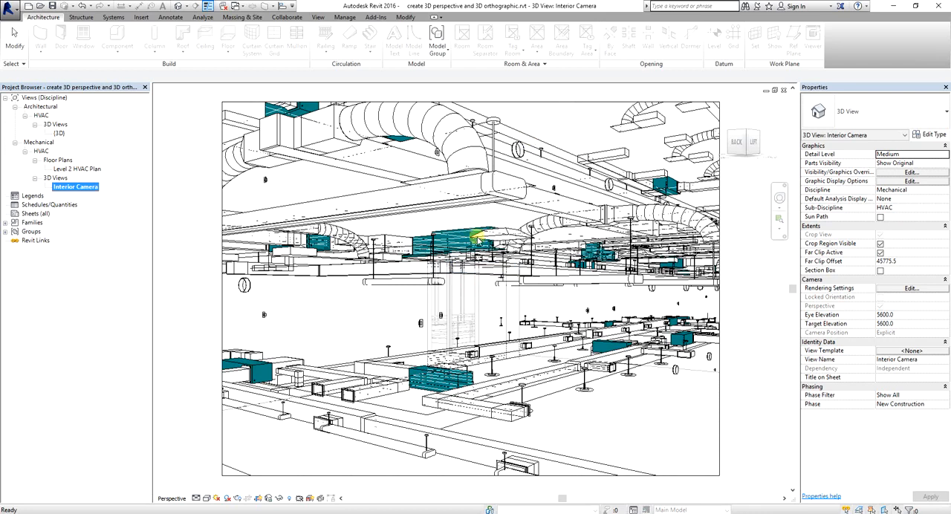
click(732, 316)
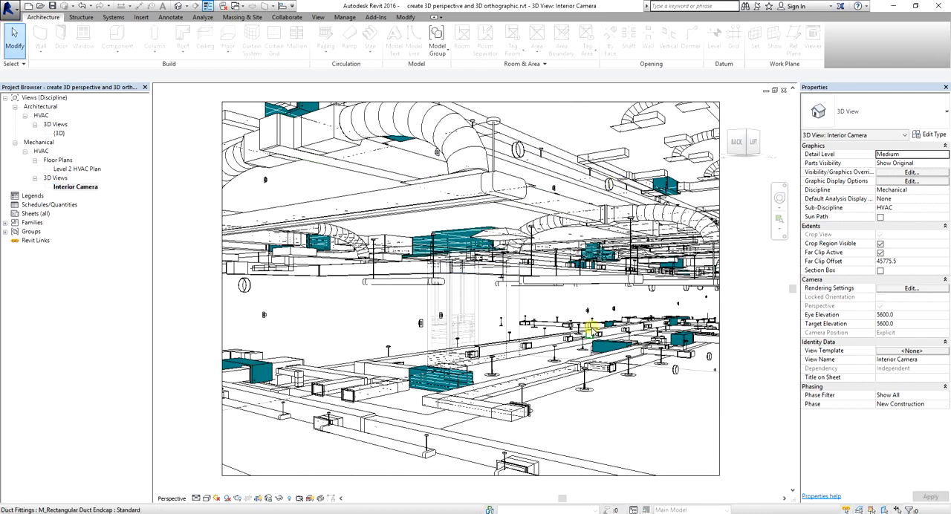
Resize the camera view's crop region to 200 mm wide by 150 mm high, scaled with locked proportions
scroll(591, 327, down, 1)
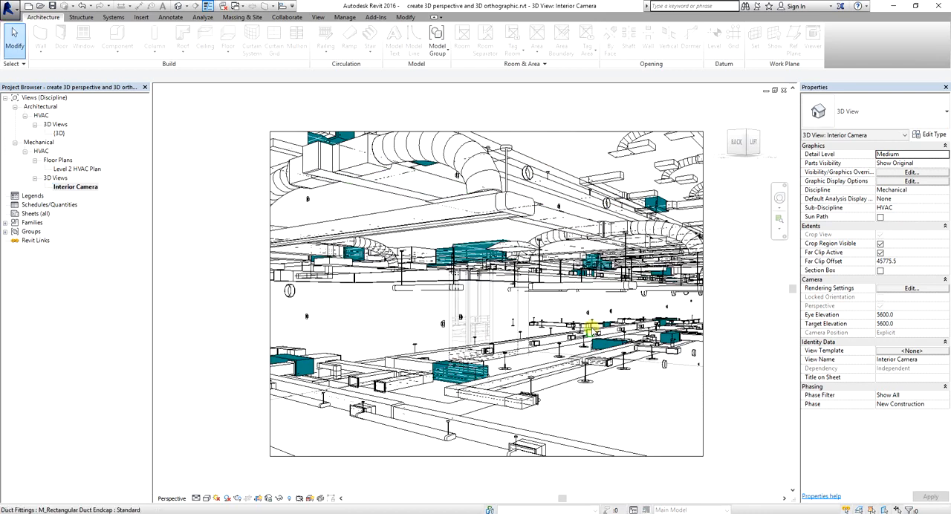
click(705, 400)
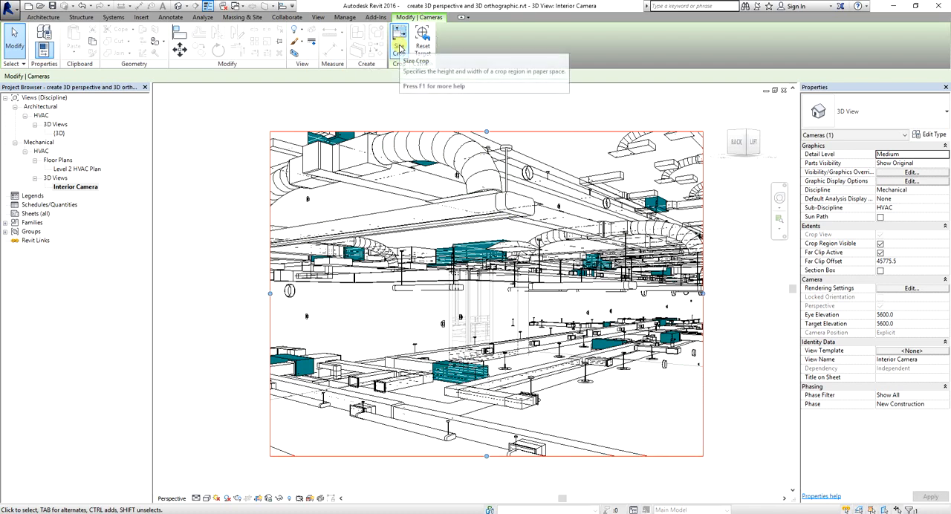
click(399, 47)
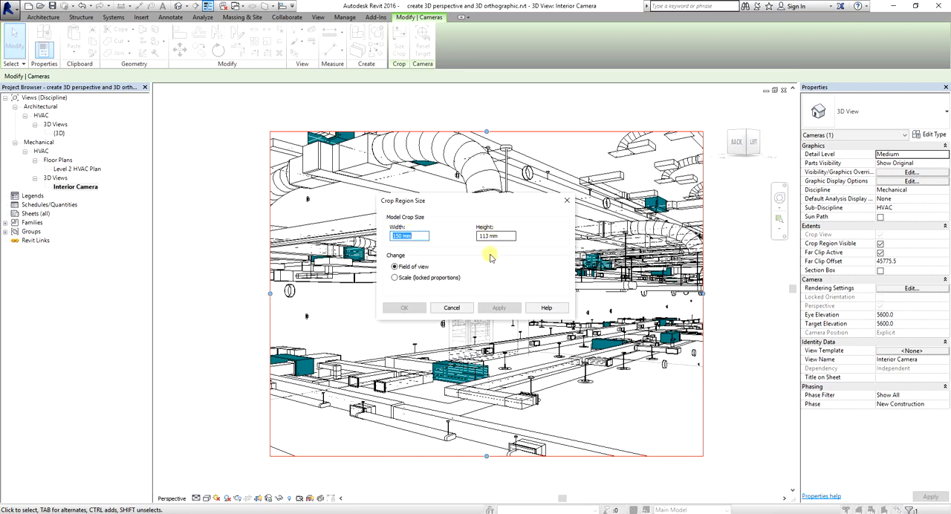
click(396, 279)
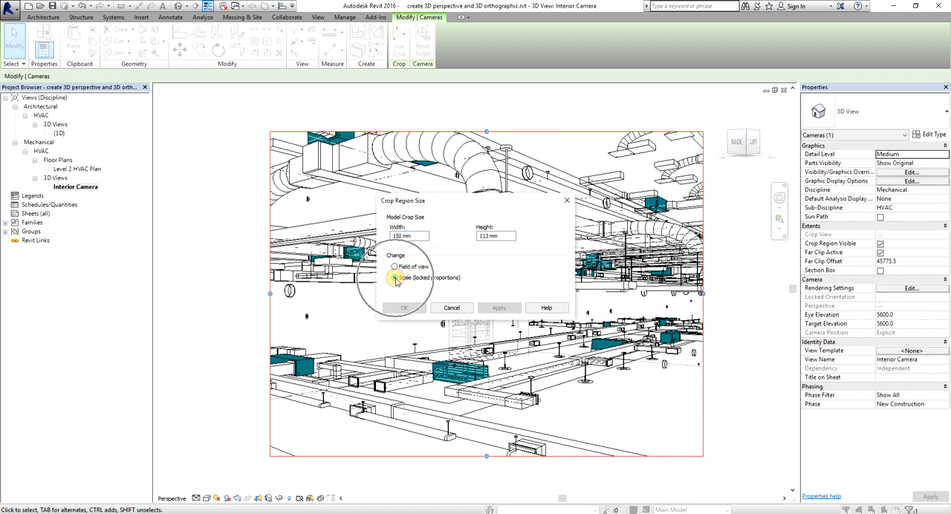
click(416, 237)
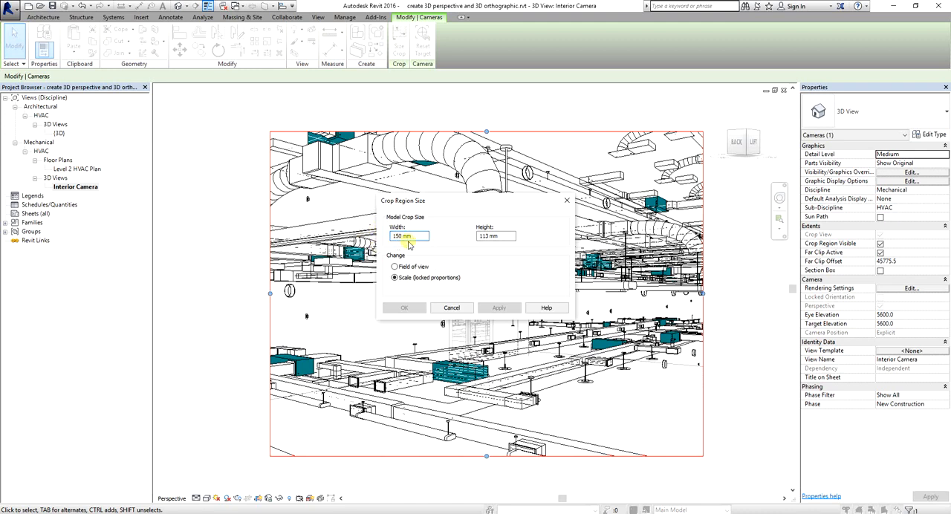
drag(414, 235, 379, 235)
key(Num_Lock)
drag(414, 236, 385, 235)
text(20)
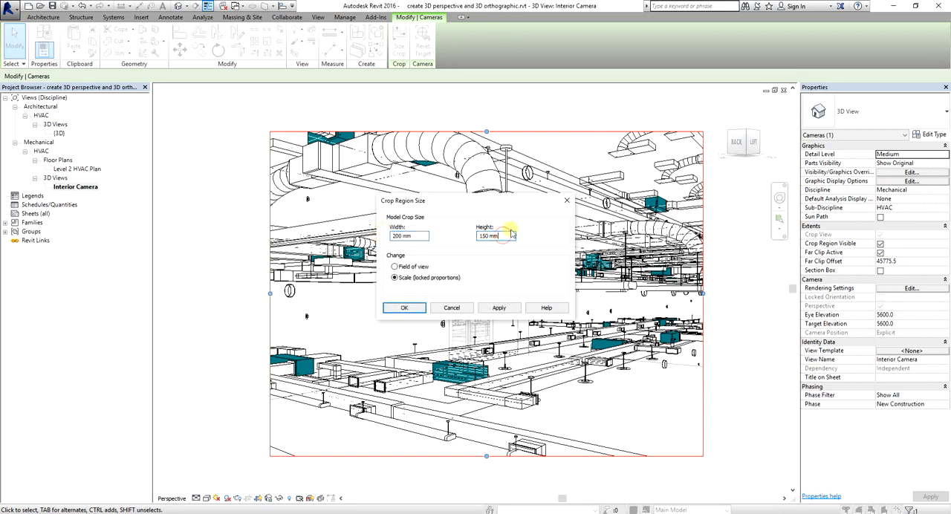
click(503, 233)
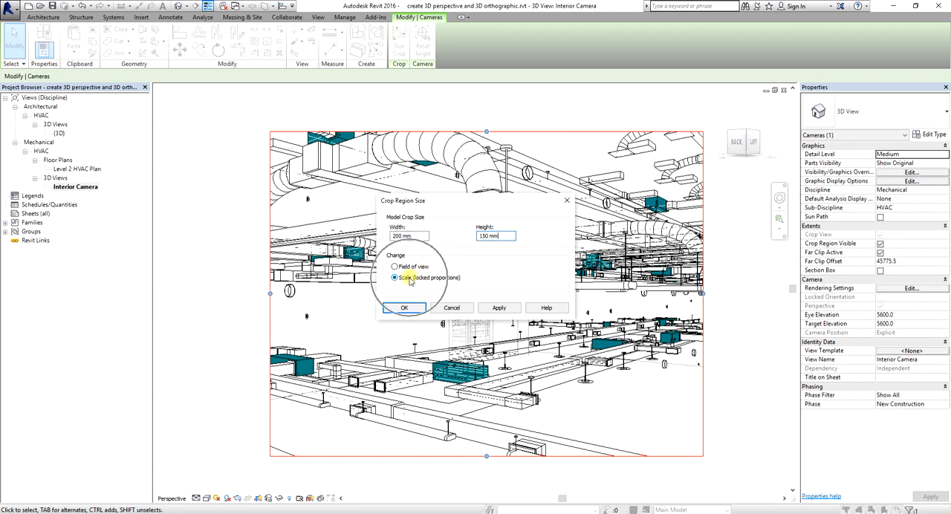
click(499, 308)
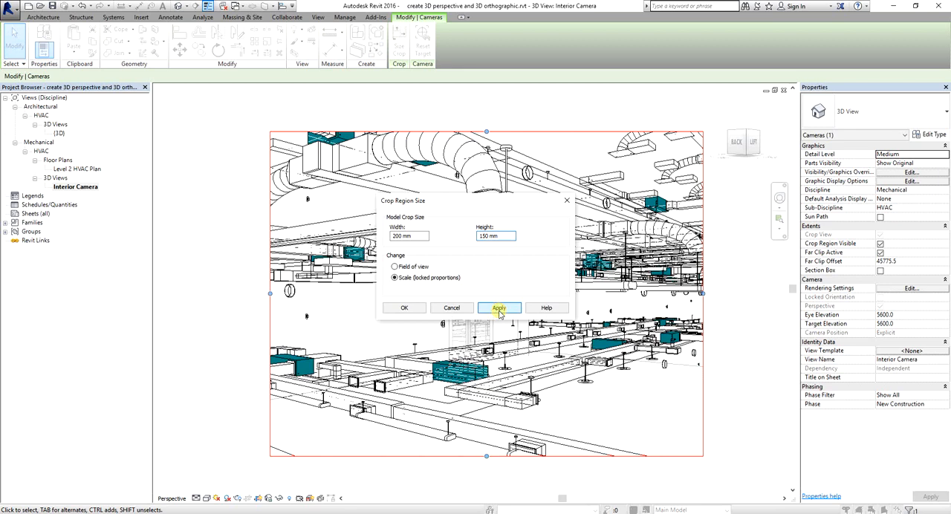
click(406, 308)
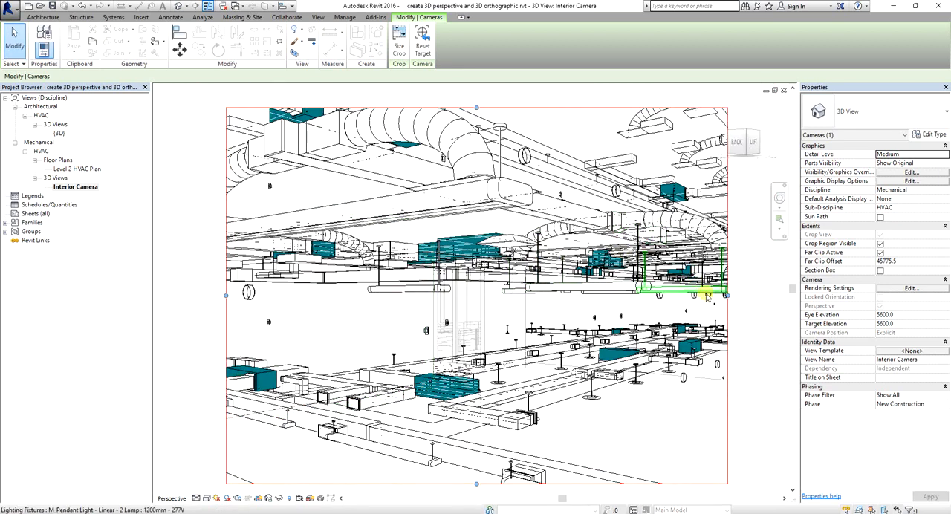
click(757, 286)
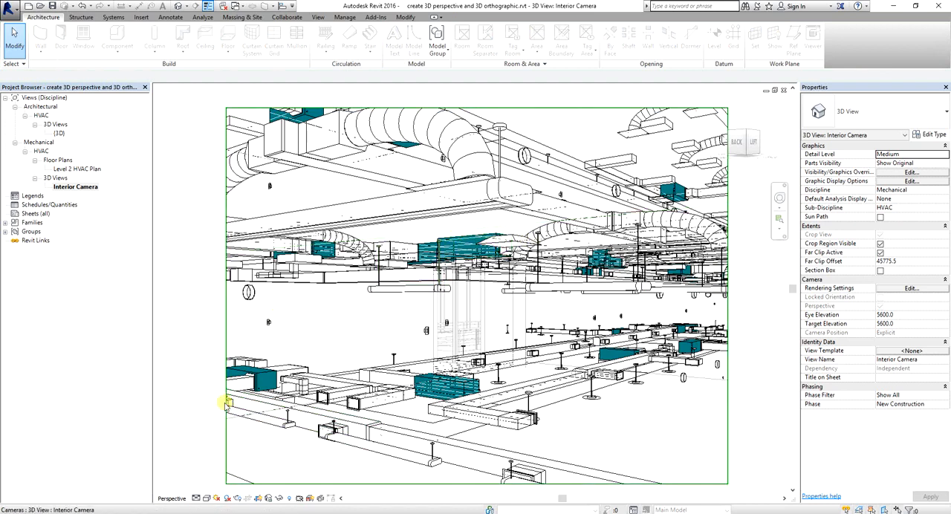
Set the Interior Camera view's visual style to Shaded and its discipline to Architectural
click(208, 501)
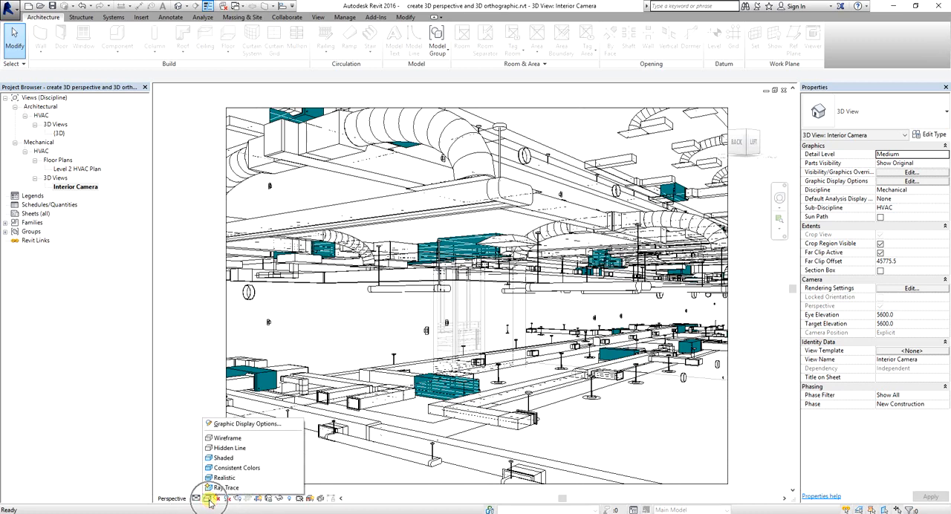
click(223, 458)
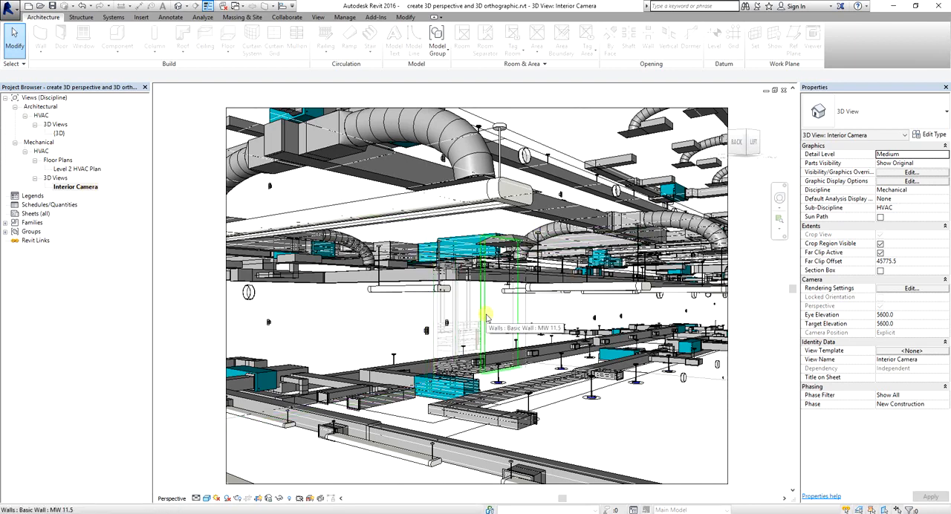
click(912, 191)
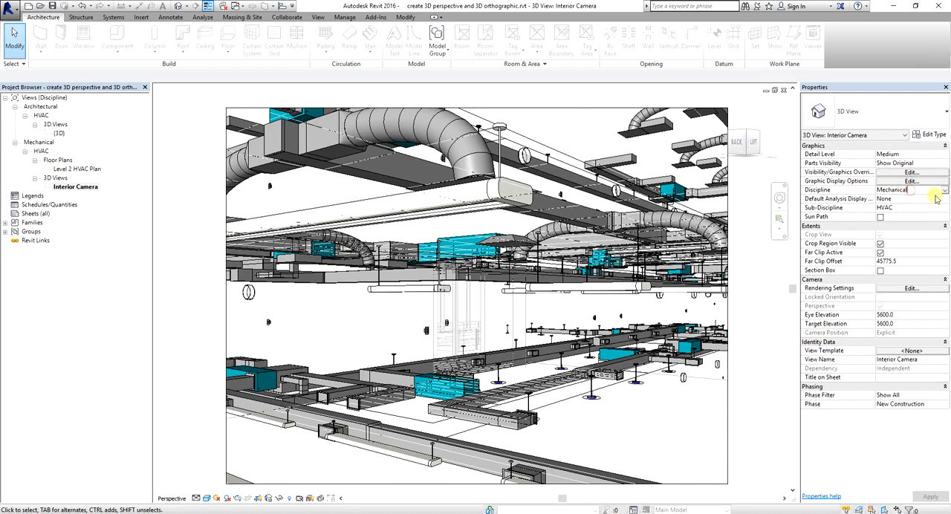
click(946, 190)
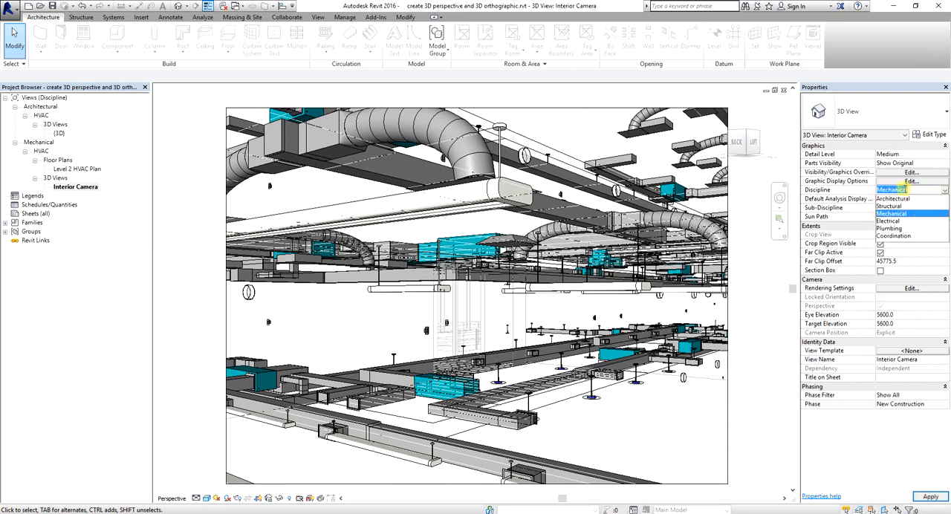
click(894, 199)
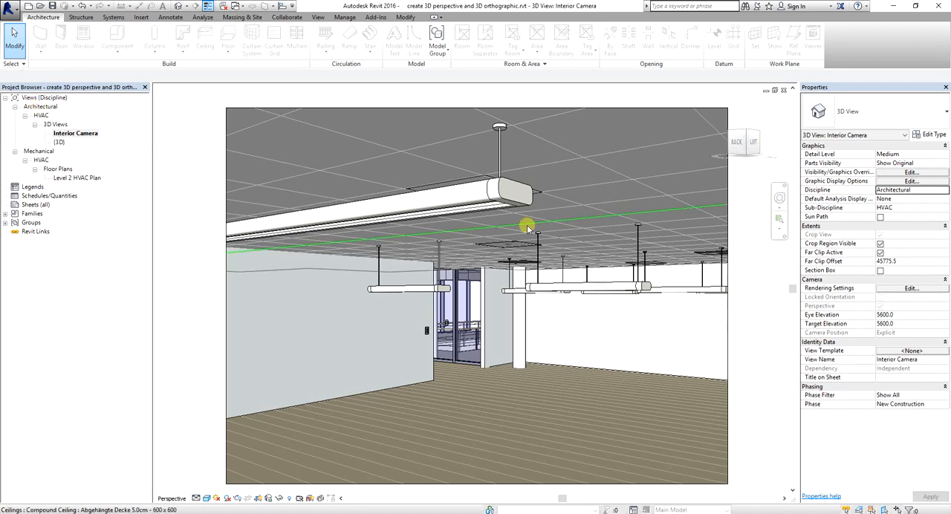
Set the Interior Camera view's discipline to Mechanical
click(945, 191)
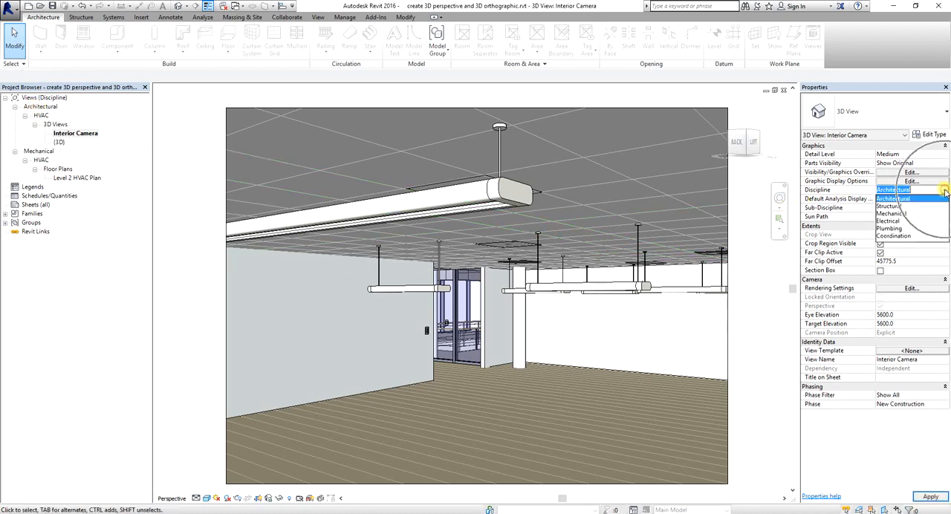
click(885, 214)
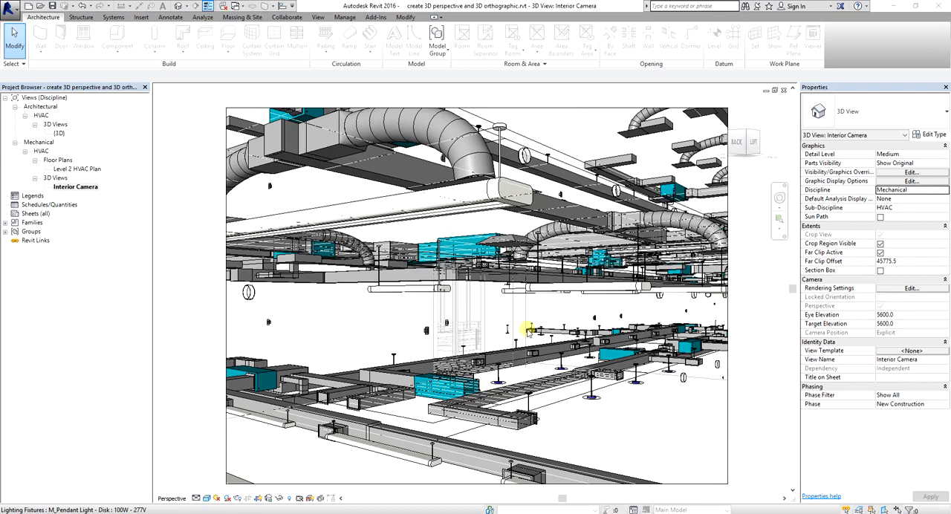
Open the default {3D} view under the Architectural HVAC 3D views
click(59, 134)
click(59, 134)
double_click(59, 134)
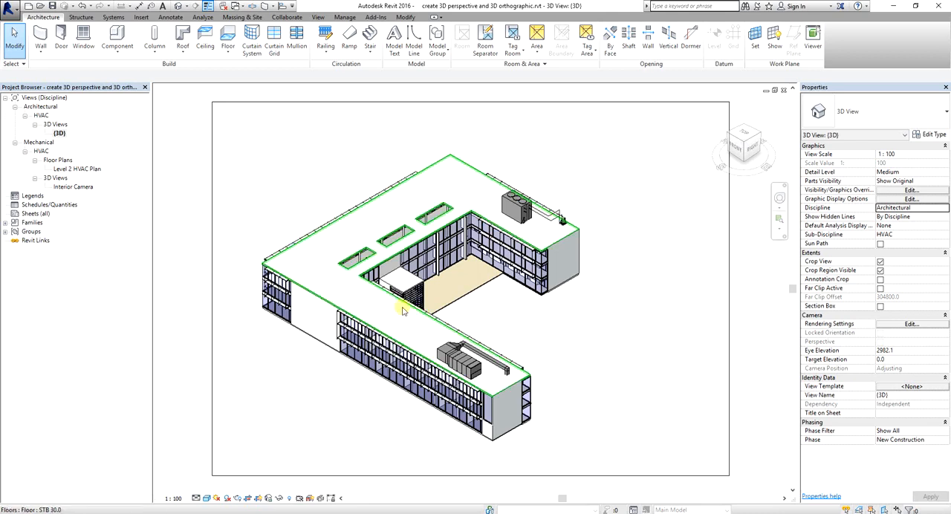
click(59, 135)
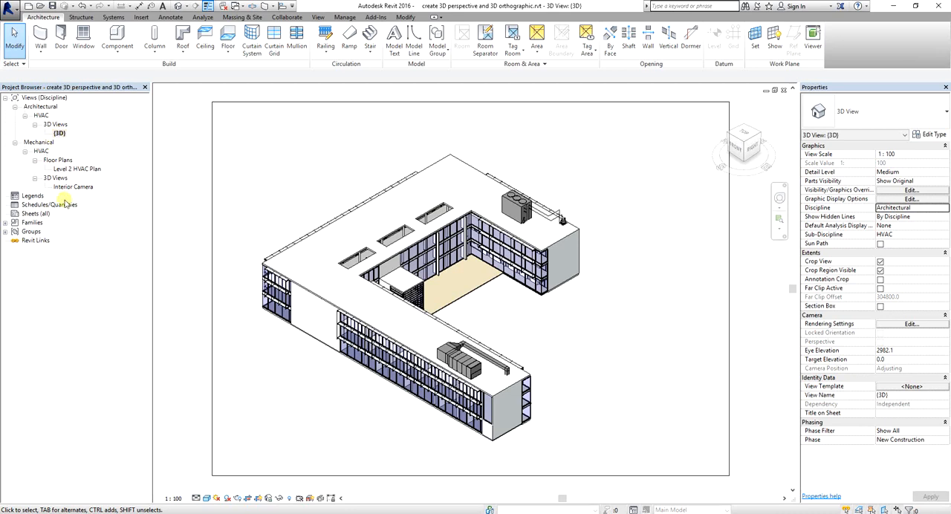
key(ctrl)
key(ctrl)
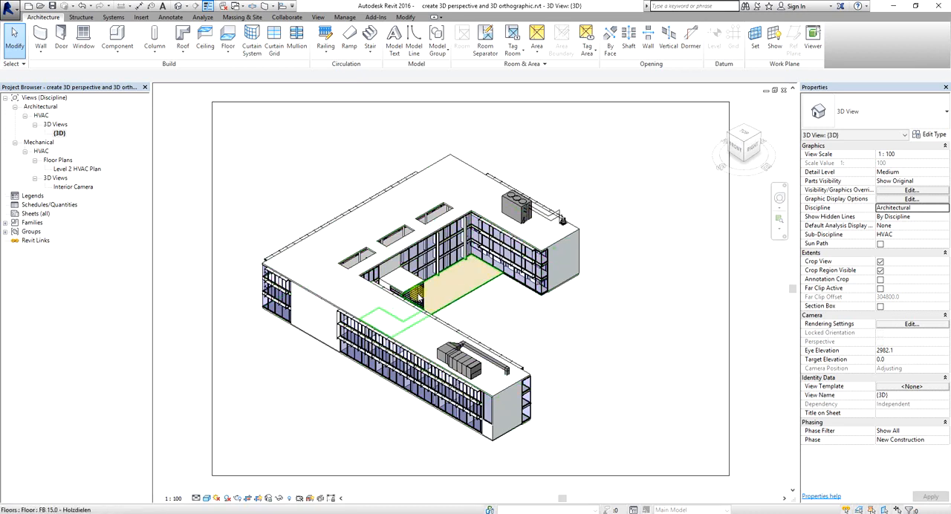
key(ctrl)
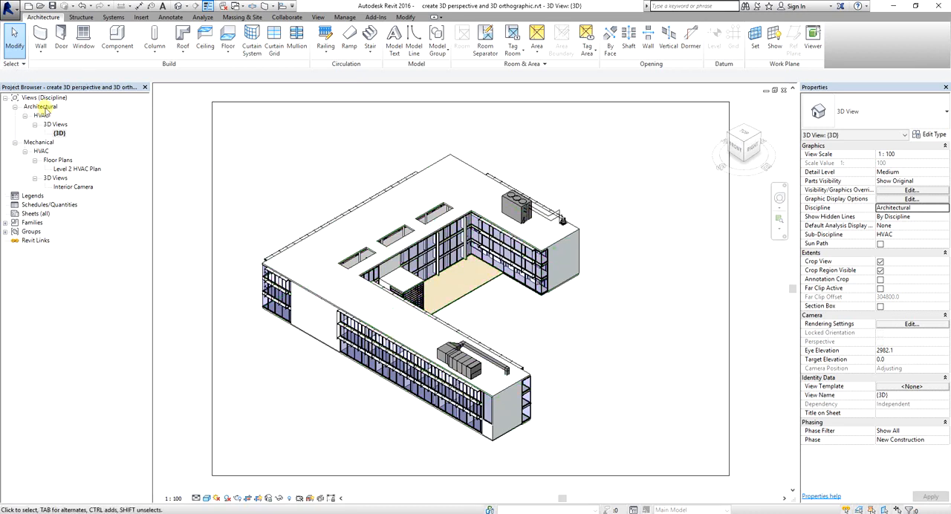
key(ctrl)
Set the {3D} view's discipline to Mechanical
click(59, 134)
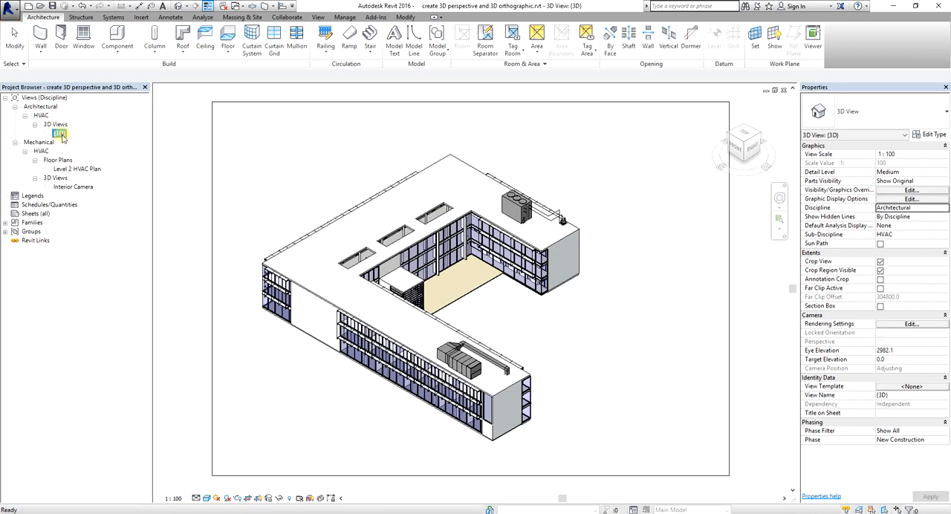
click(944, 210)
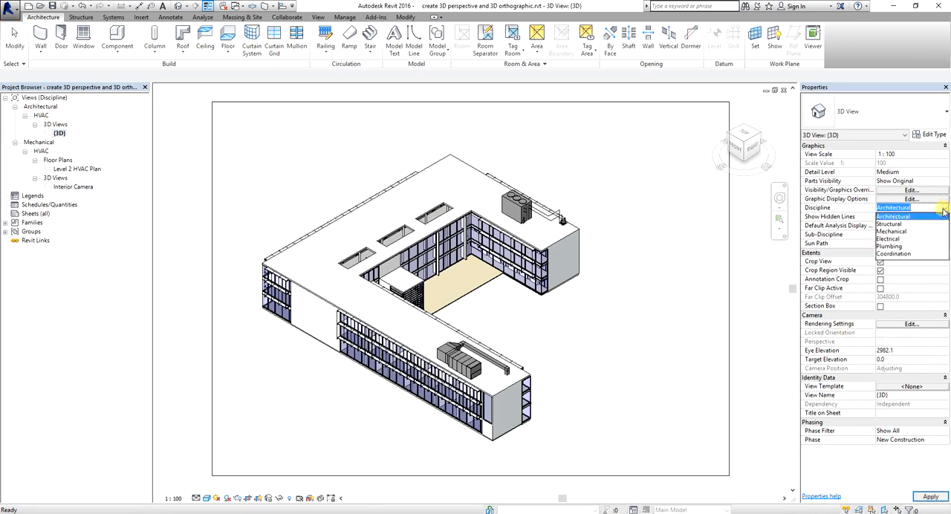
click(891, 231)
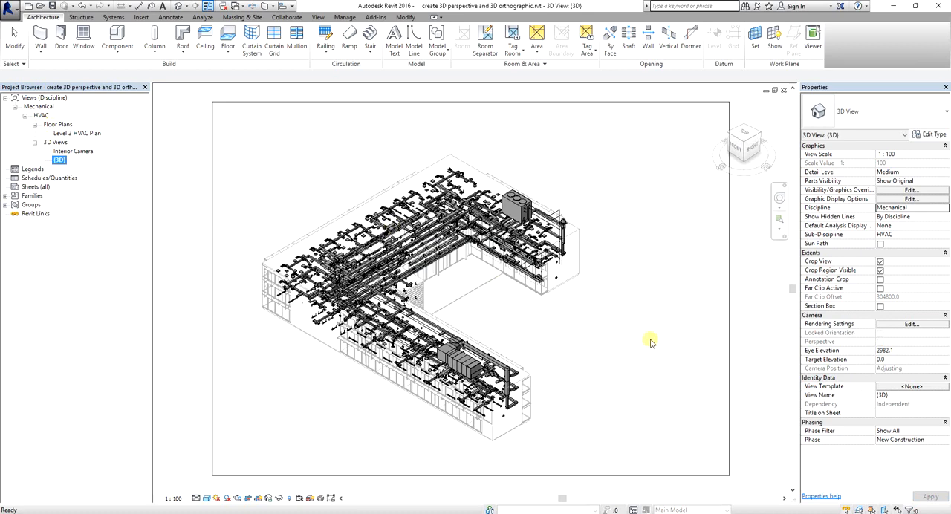
click(602, 307)
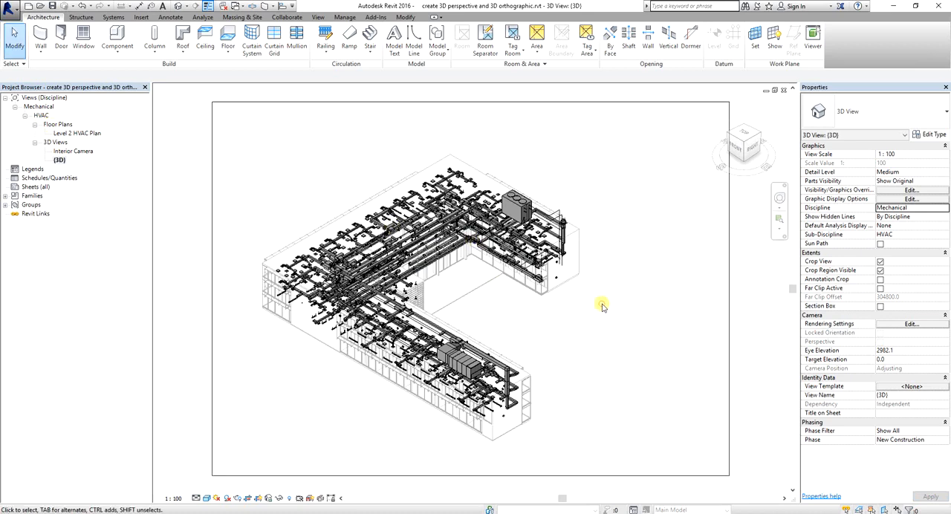
Turn off view cropping and hide the crop region in the {3D} view
click(388, 106)
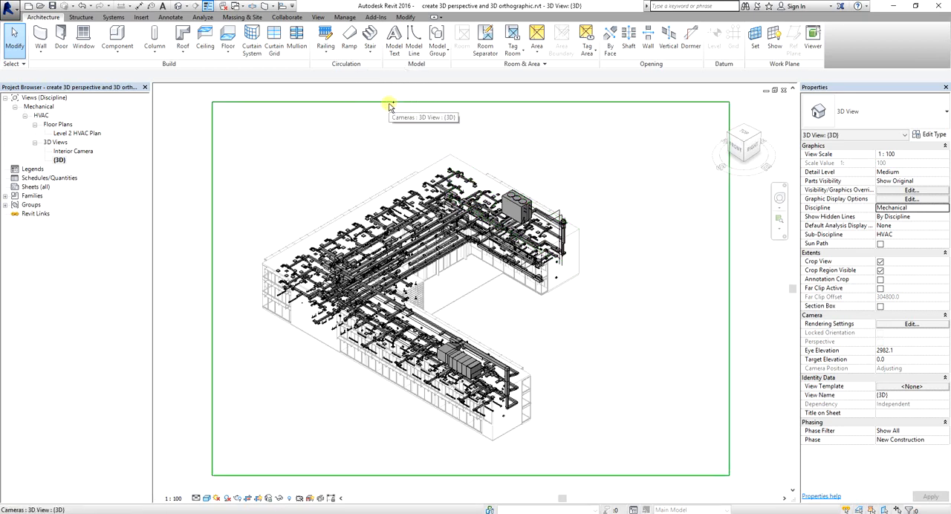
key(ctrl)
key(ctrl)
key(ctrl)
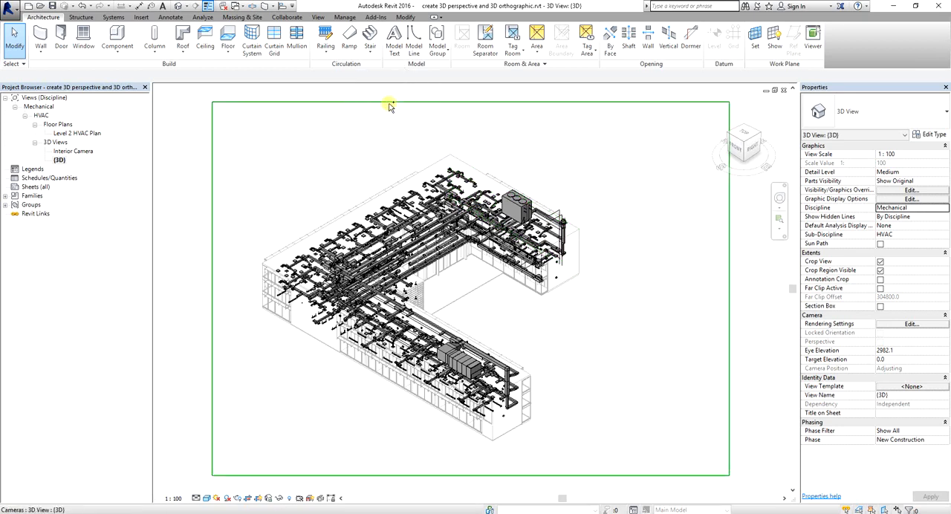
key(Escape)
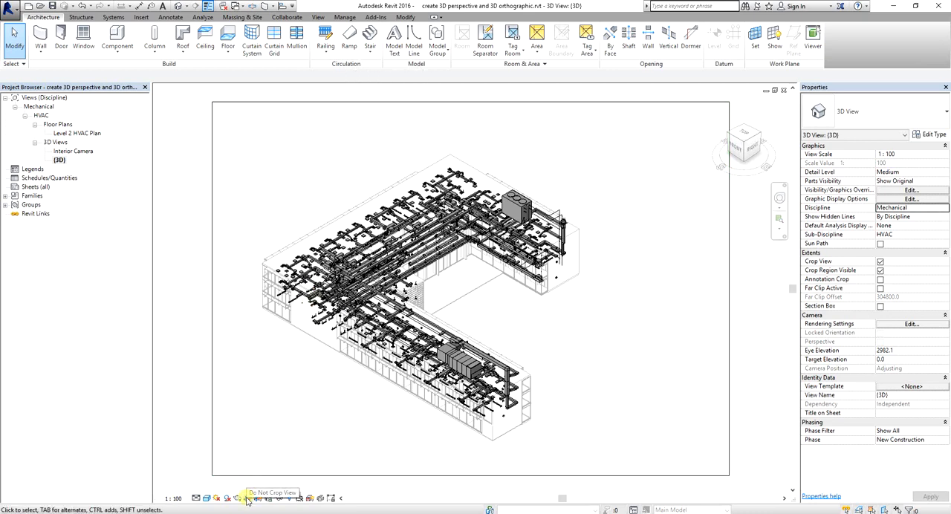
key(ctrl)
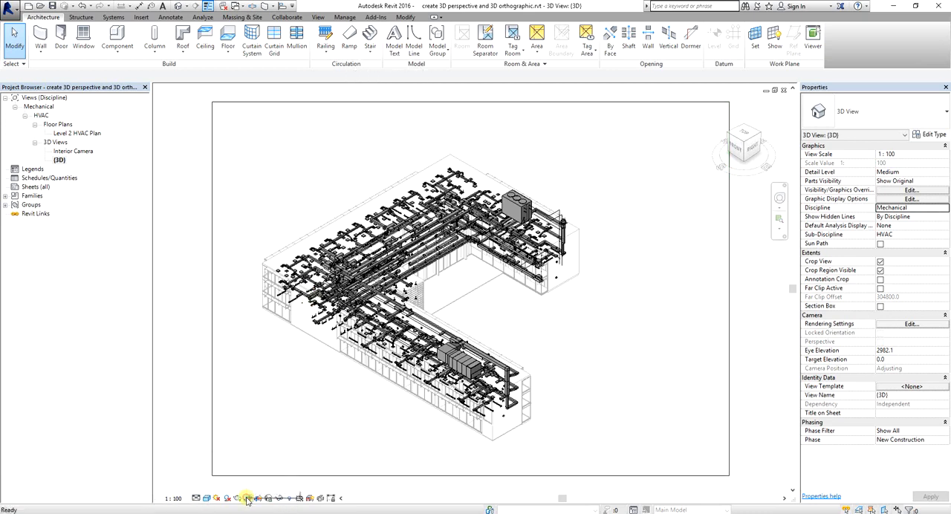
click(247, 499)
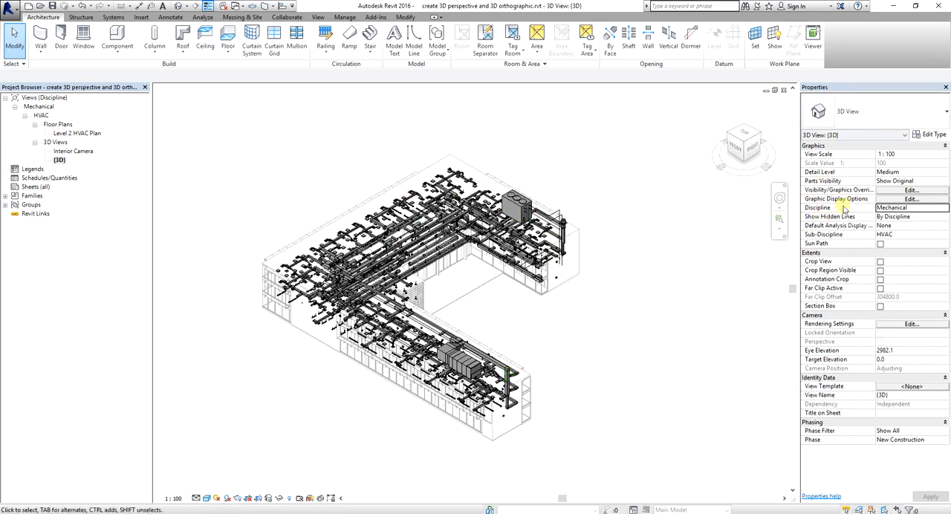
Set the {3D} view's discipline to Architectural
click(844, 208)
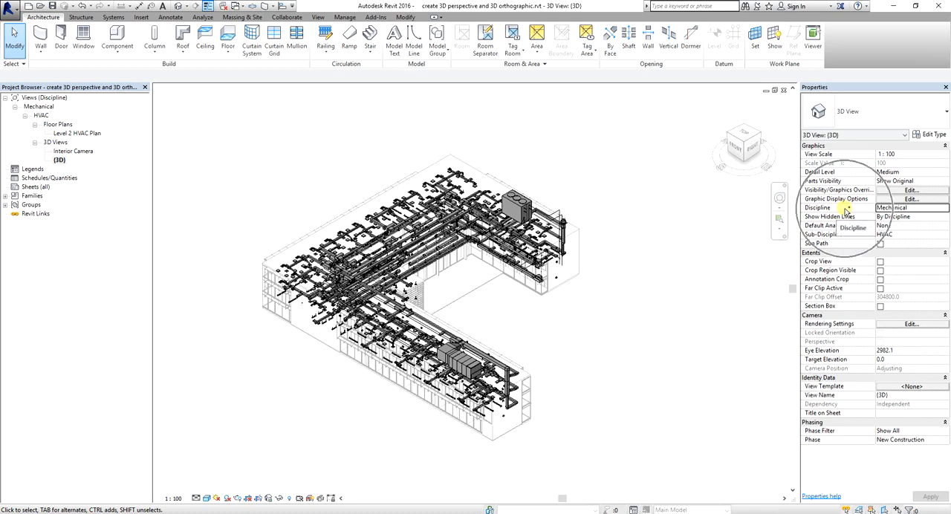
click(944, 208)
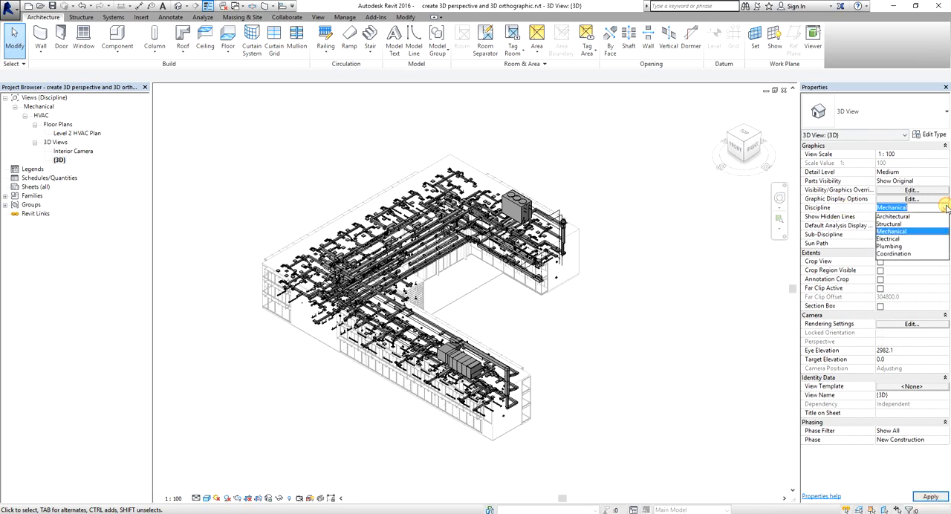
click(911, 216)
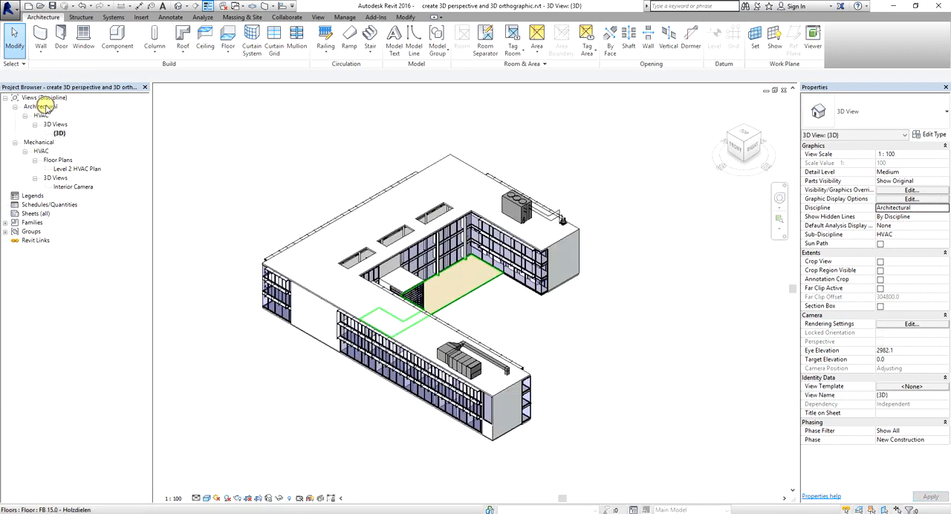
click(59, 134)
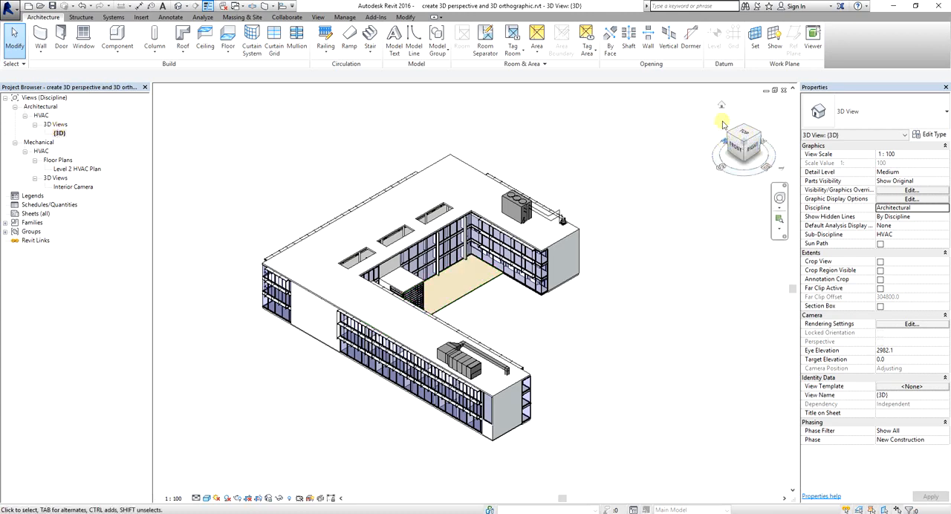
Orient the {3D} view to the isometric direction showing the model's top, back and left sides
click(745, 130)
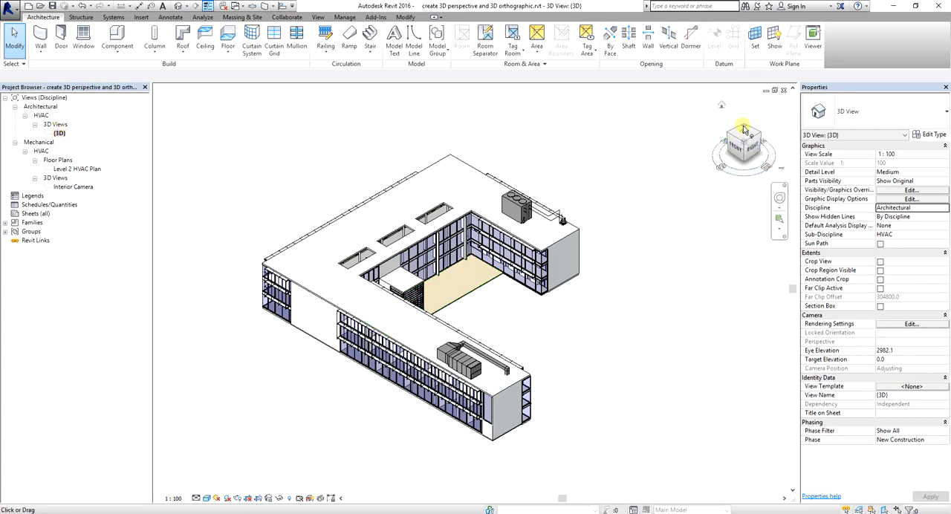
click(746, 130)
click(745, 130)
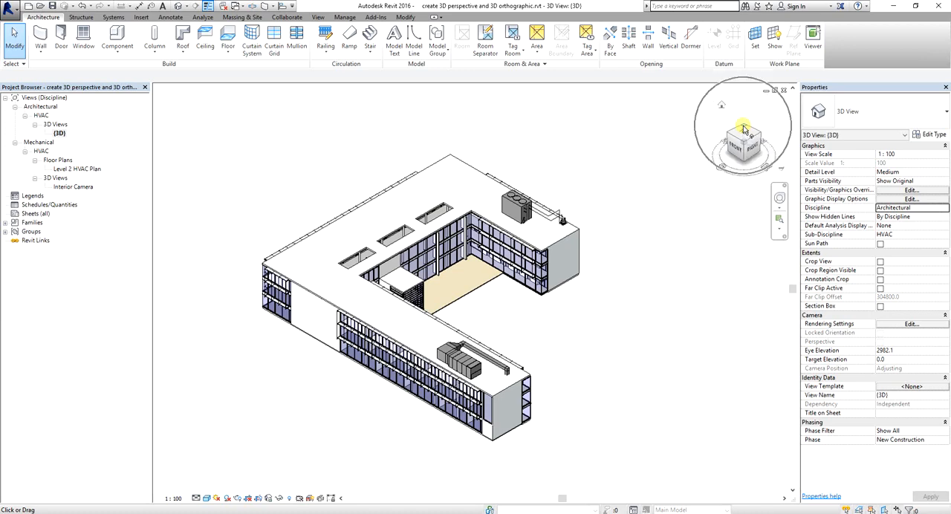
click(746, 130)
click(743, 127)
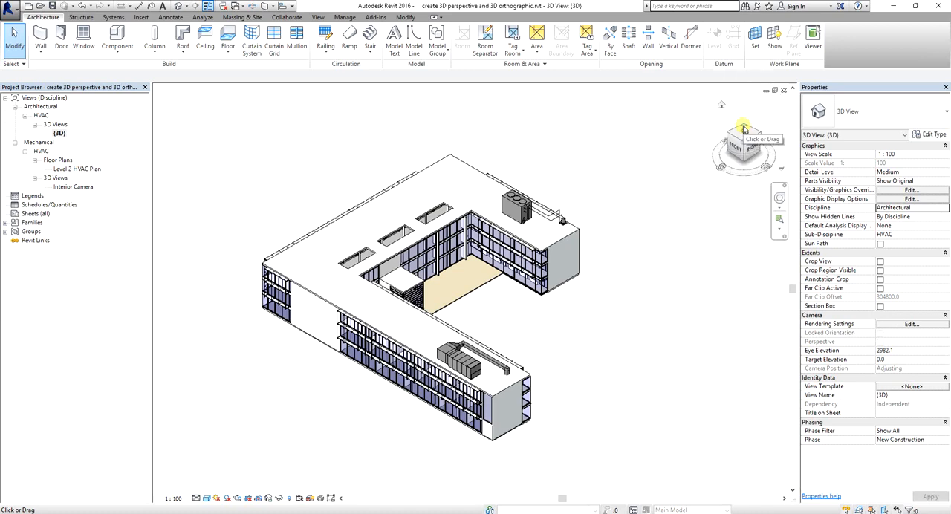
click(743, 126)
click(743, 126)
click(746, 130)
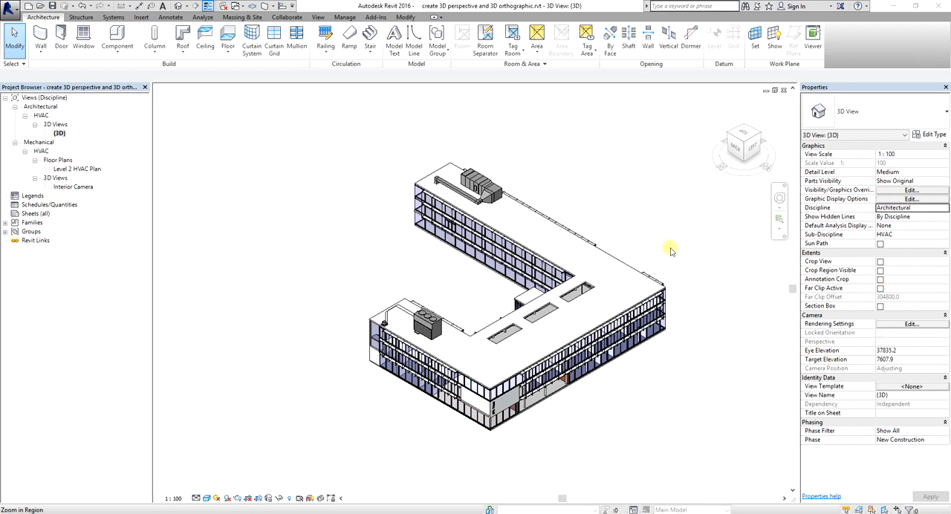
Save the current orientation as a new 3D view named Northwest Cut-Away
right_click(737, 140)
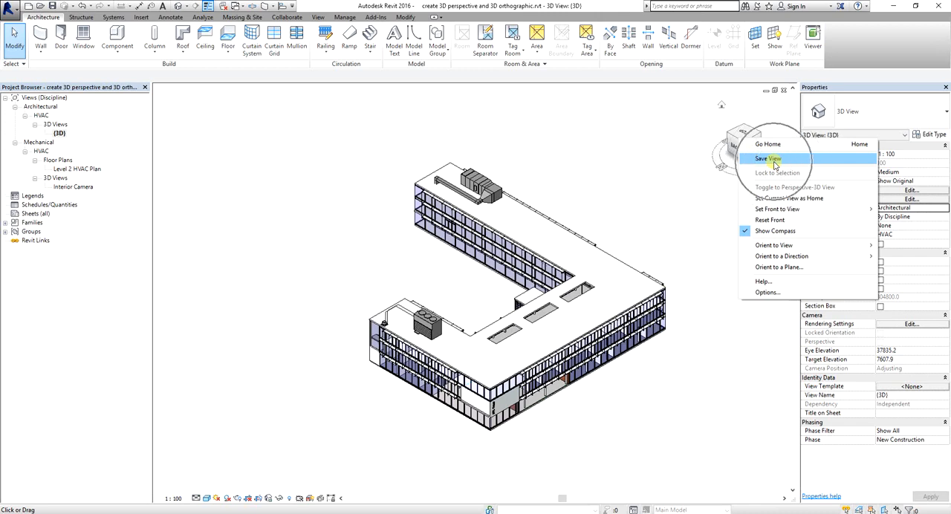
click(770, 159)
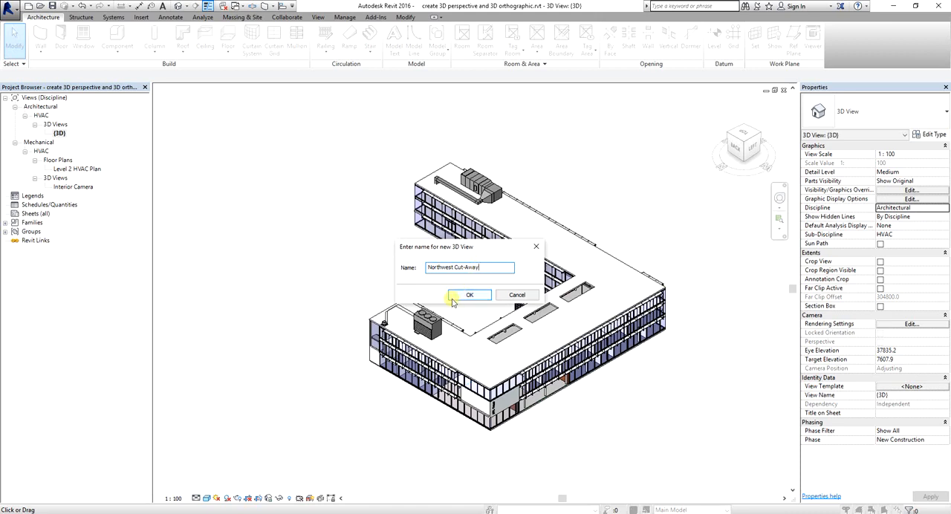
click(466, 297)
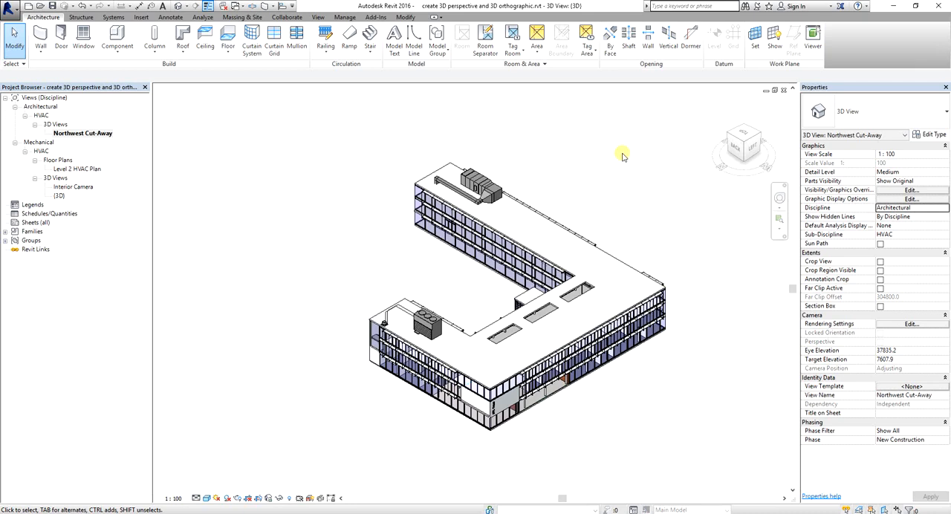
click(87, 136)
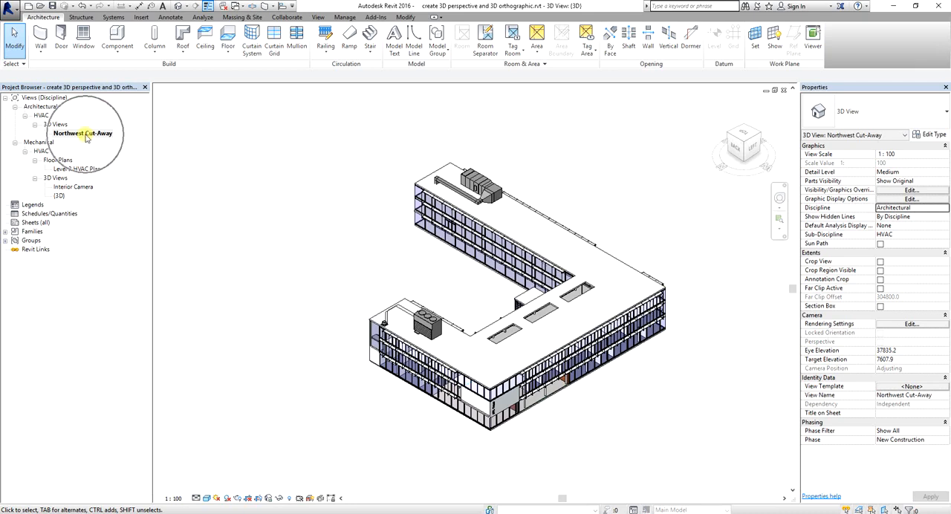
click(87, 136)
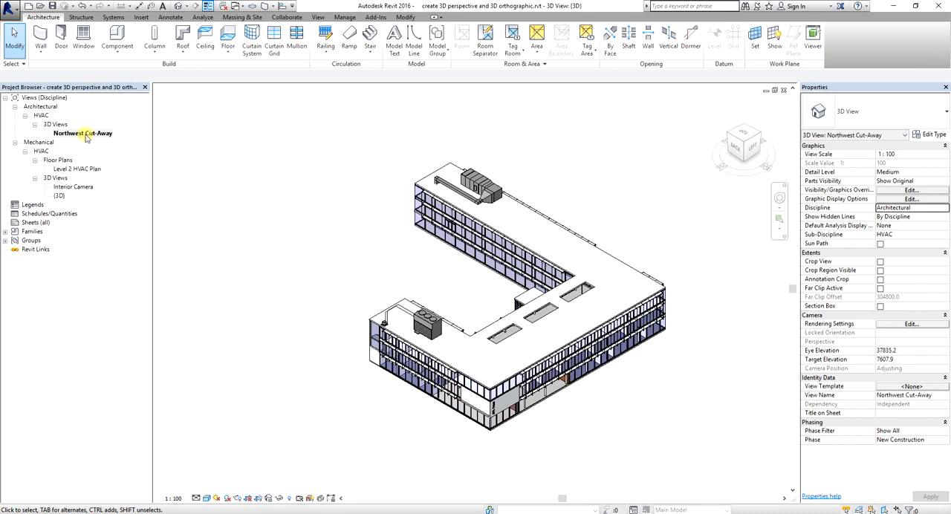
key(ctrl)
key(ctrl)
key(ctrl)
key(ctrl)
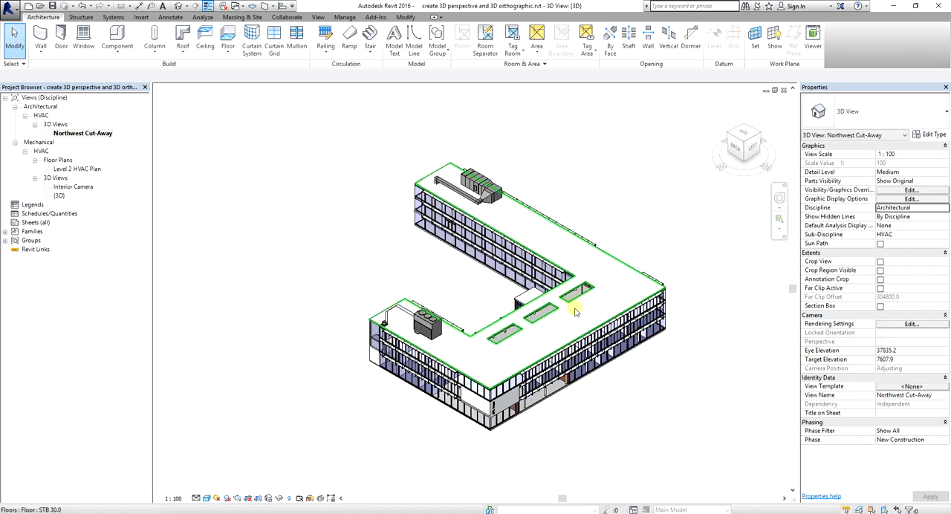
key(ctrl)
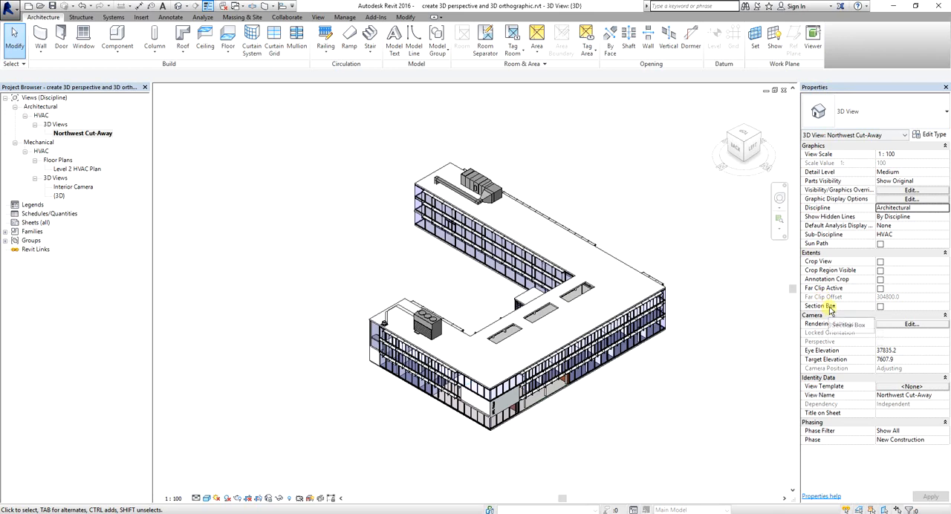
Turn on the section box for the Northwest Cut-Away view
key(ctrl)
key(ctrl)
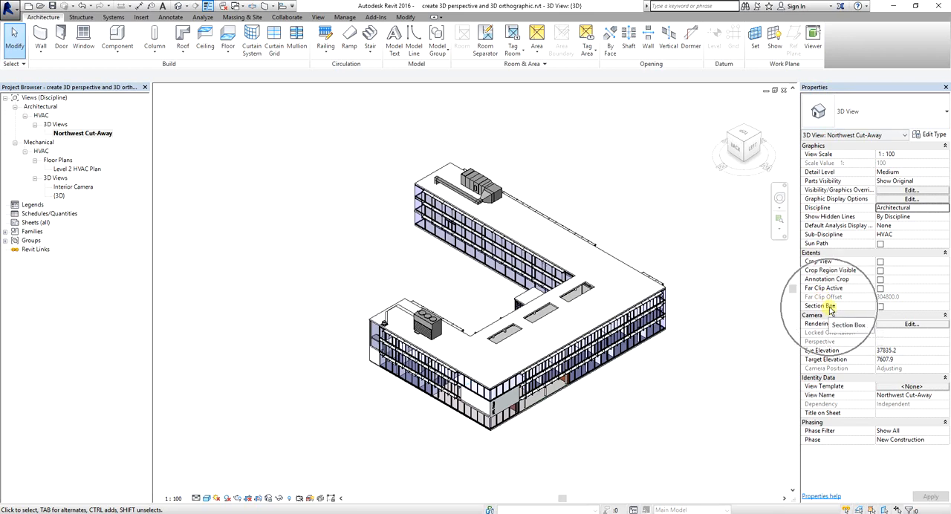
key(ctrl)
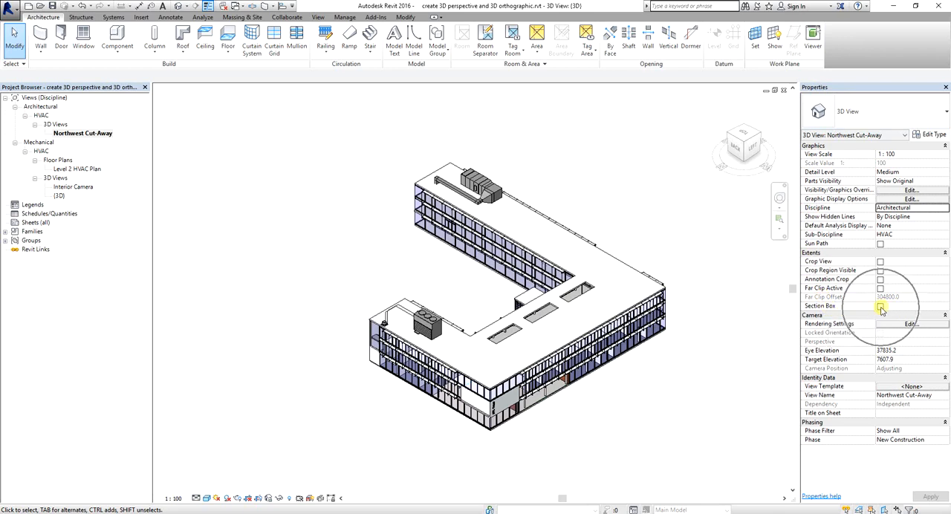
key(ctrl)
key(ctrl)
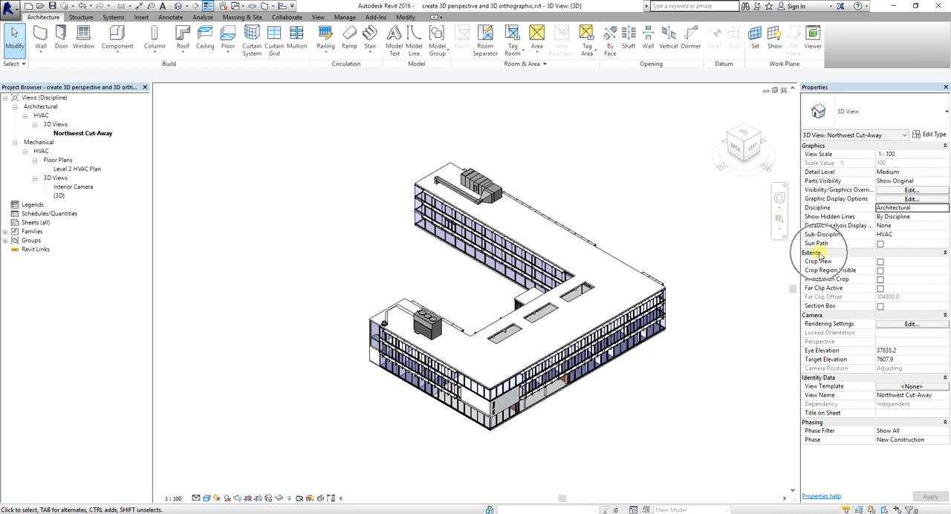
key(ctrl)
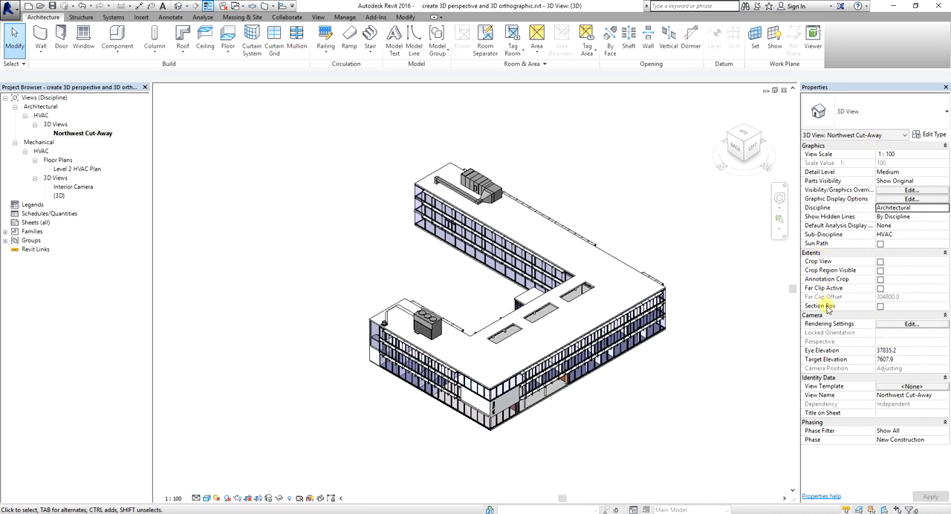
key(ctrl)
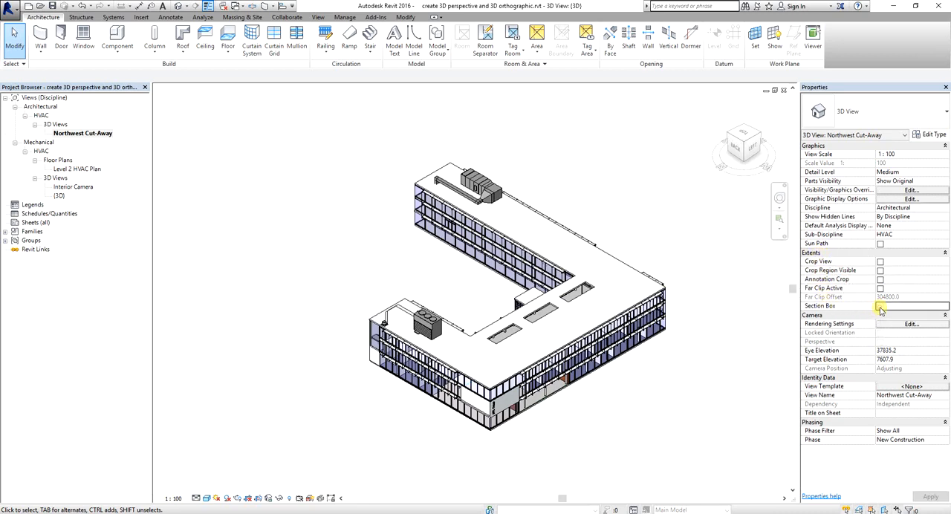
click(880, 307)
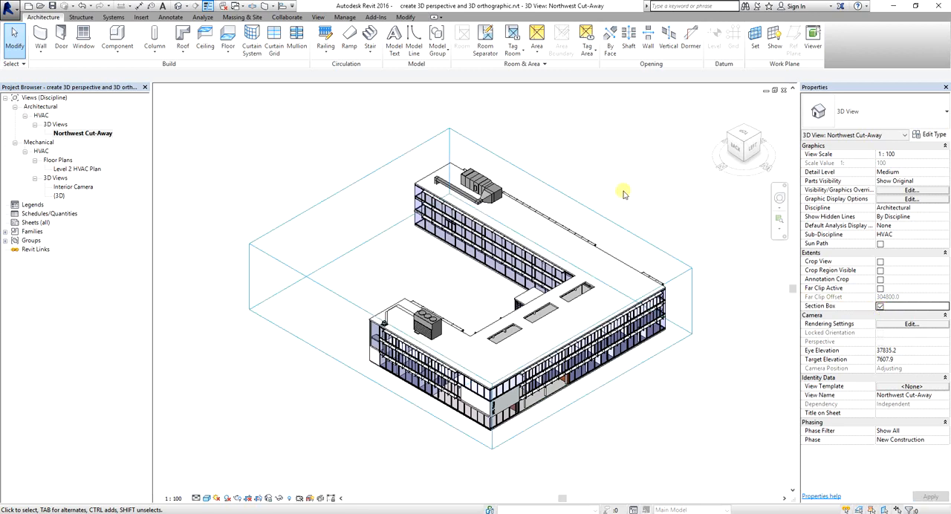
Select the section box and pull its right face inward so it trims the end of the far wing
key(ctrl)
click(466, 139)
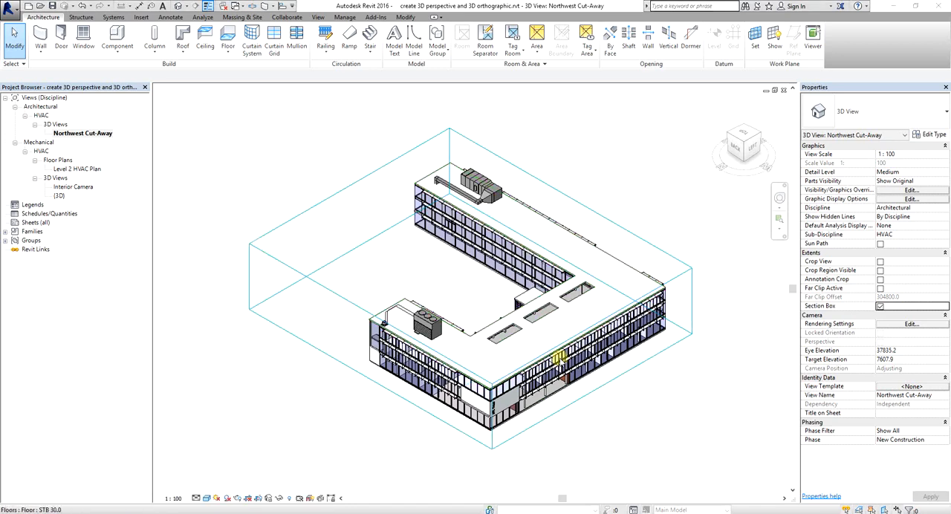
click(354, 182)
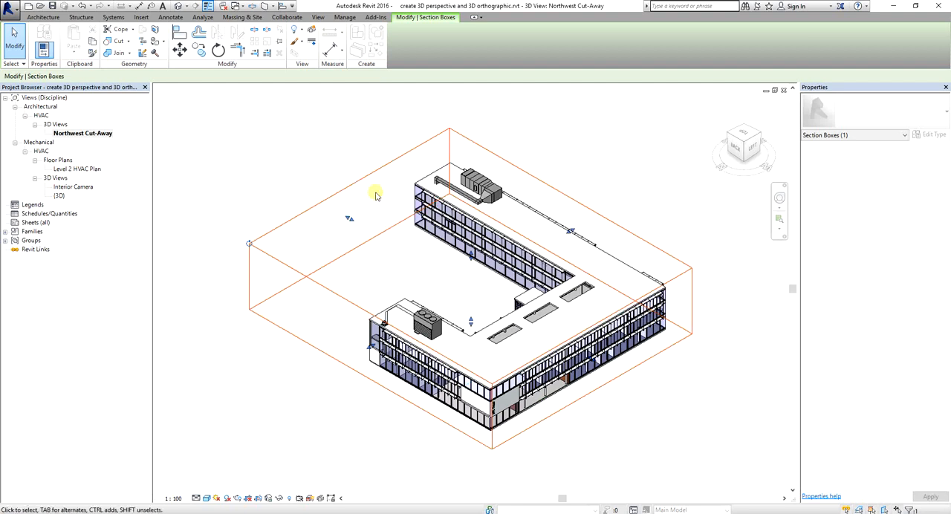
drag(349, 220, 378, 243)
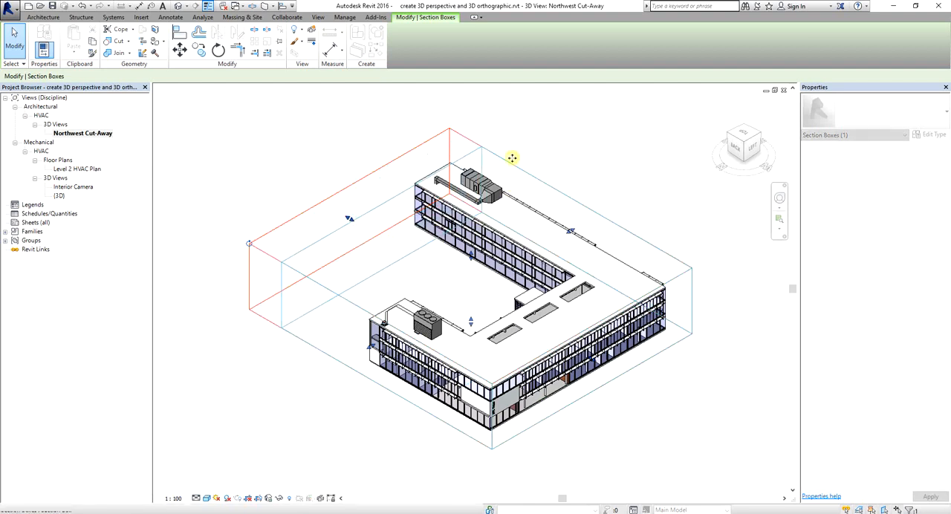
click(611, 159)
Pull the section box's back face inward past the near wing's facade to cut open its interior rooms
scroll(382, 316, up, 5)
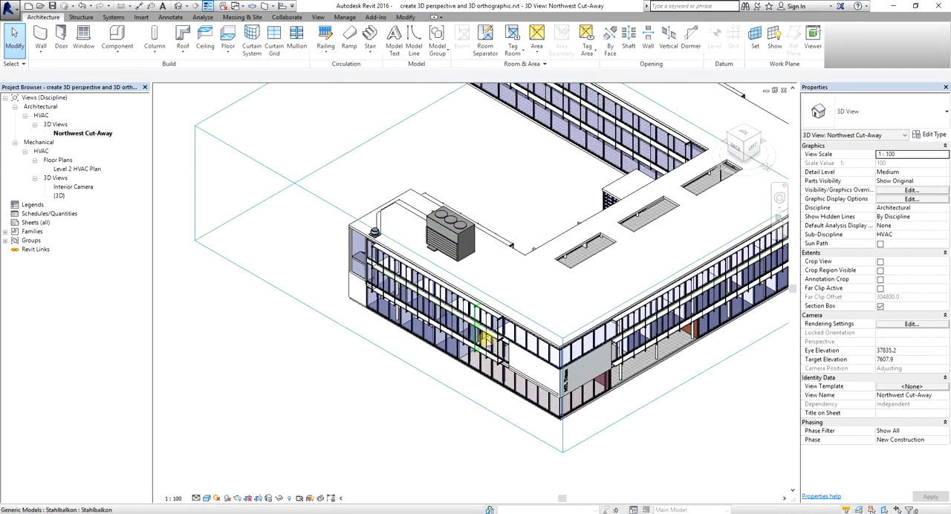
click(335, 208)
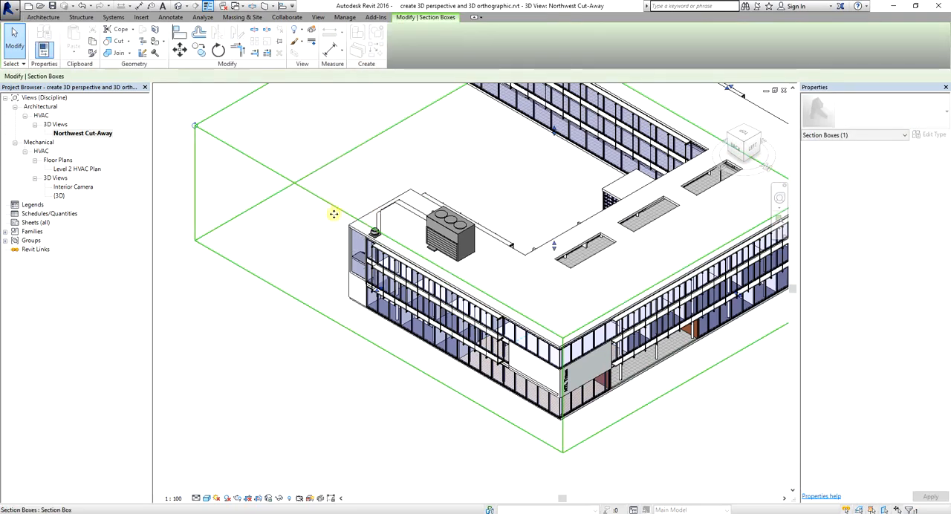
drag(378, 290, 404, 273)
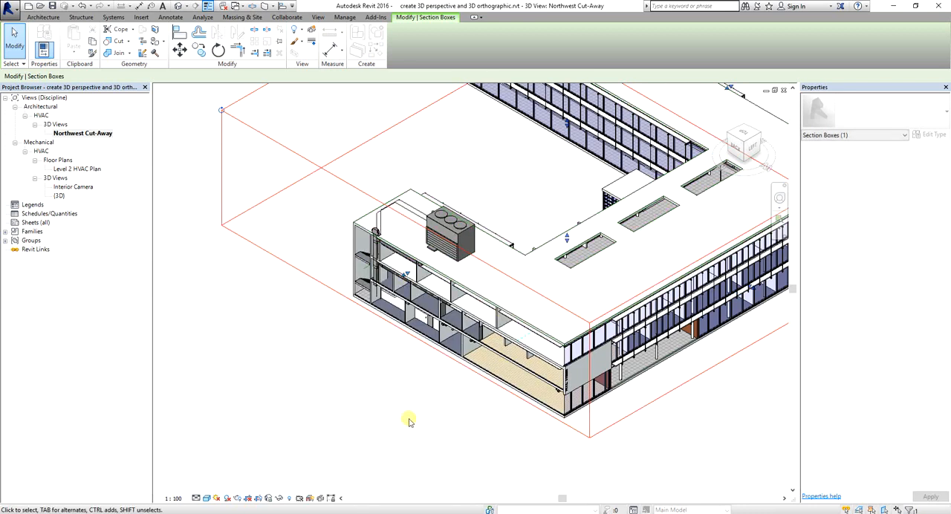
click(408, 421)
scroll(408, 421, down, 2)
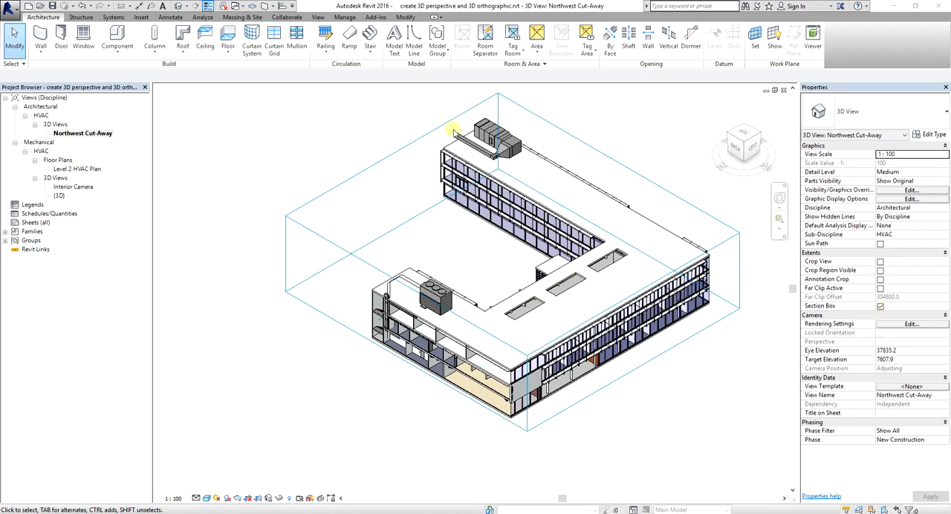
Switch the view's section box off and back on
click(391, 156)
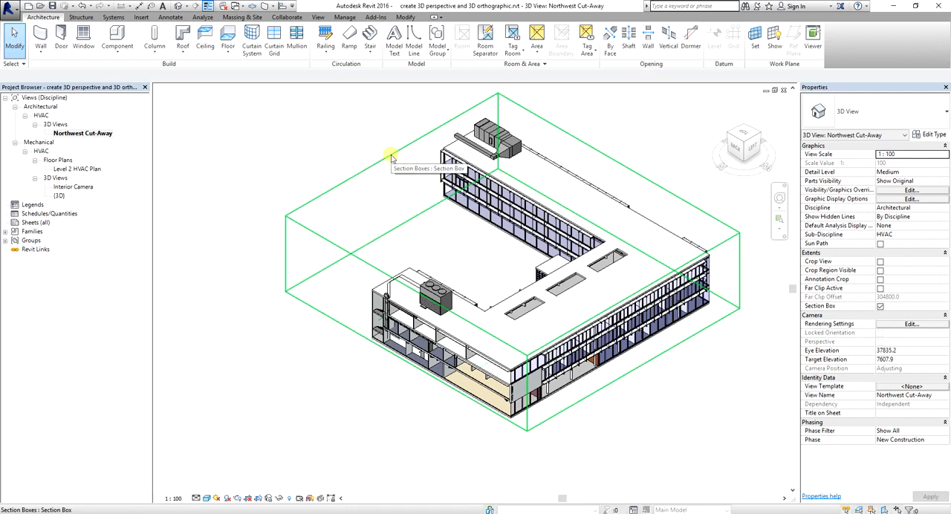
click(881, 307)
click(880, 308)
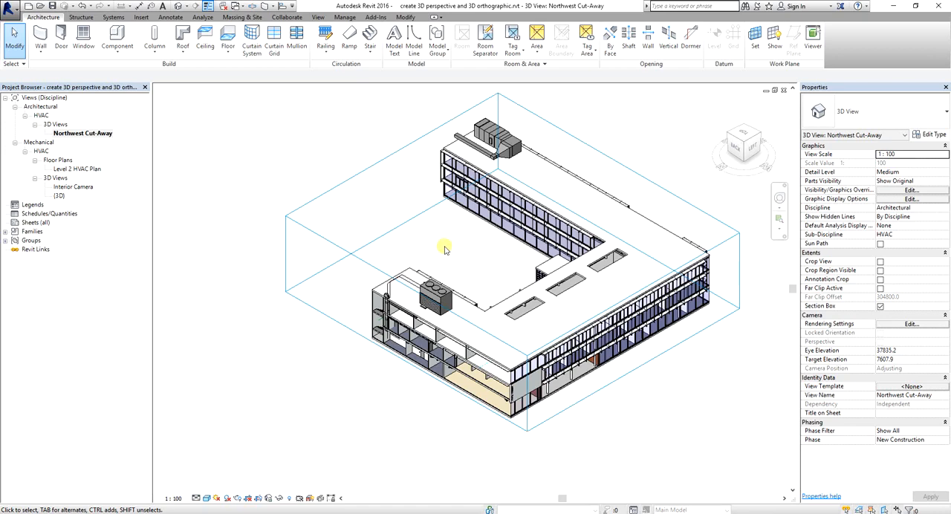
click(388, 159)
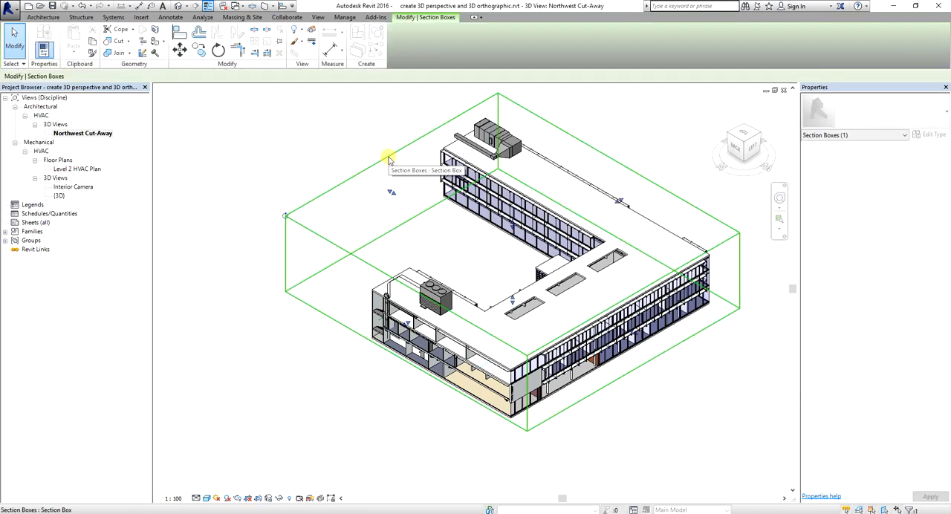
right_click(388, 159)
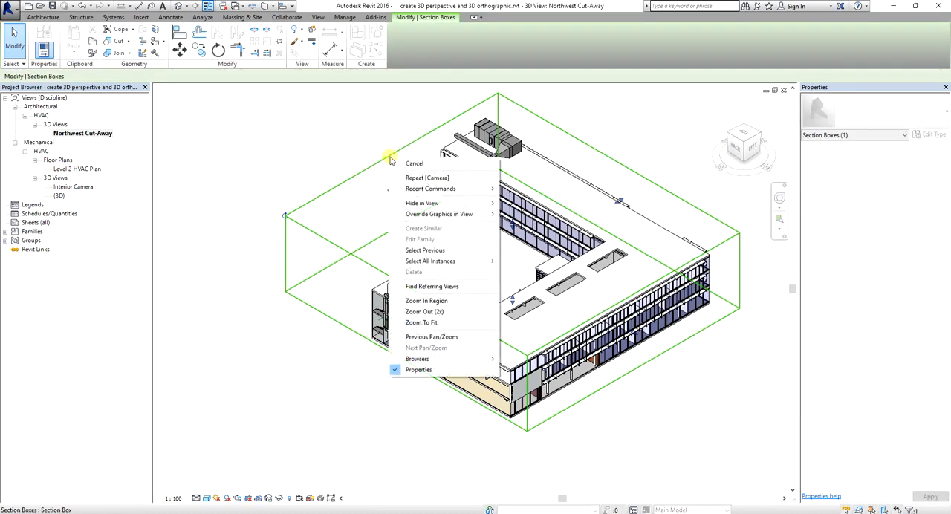
click(423, 206)
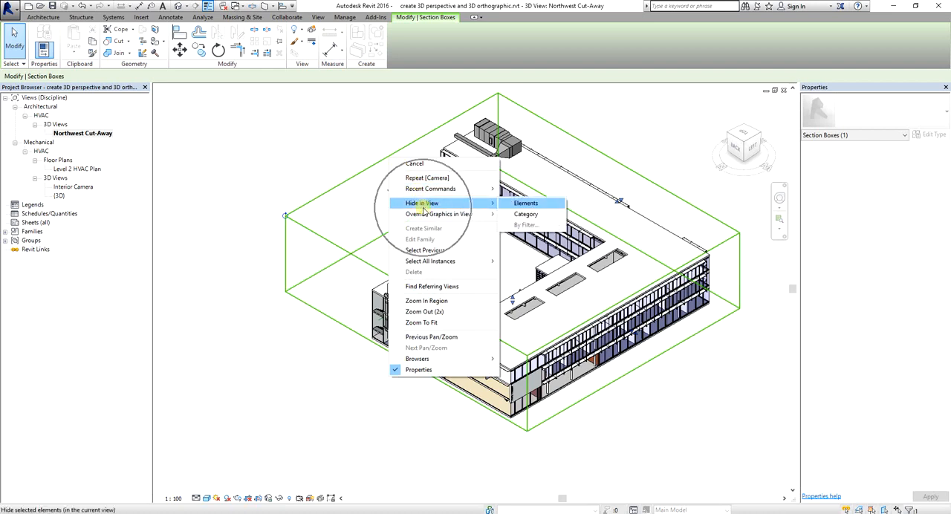
mouse_move(476, 213)
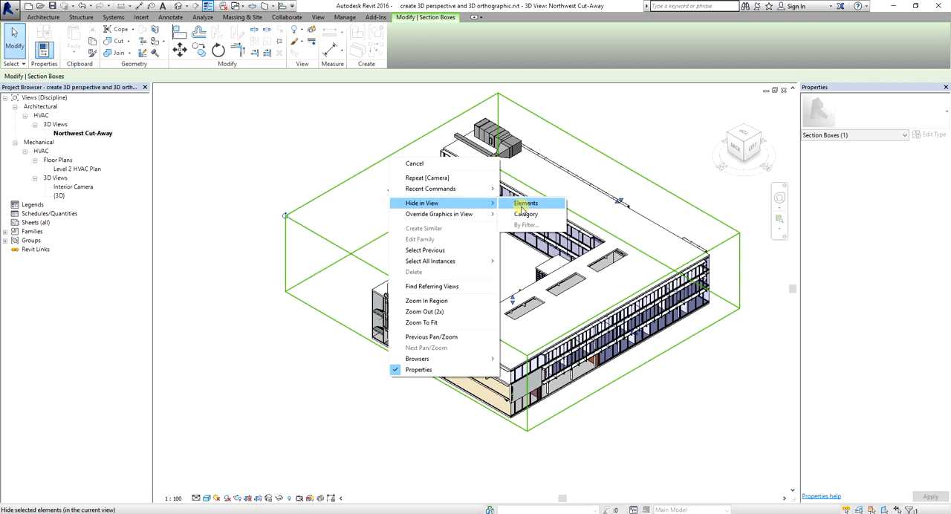
click(361, 150)
Hide the section box element in the Northwest Cut-Away view
click(377, 163)
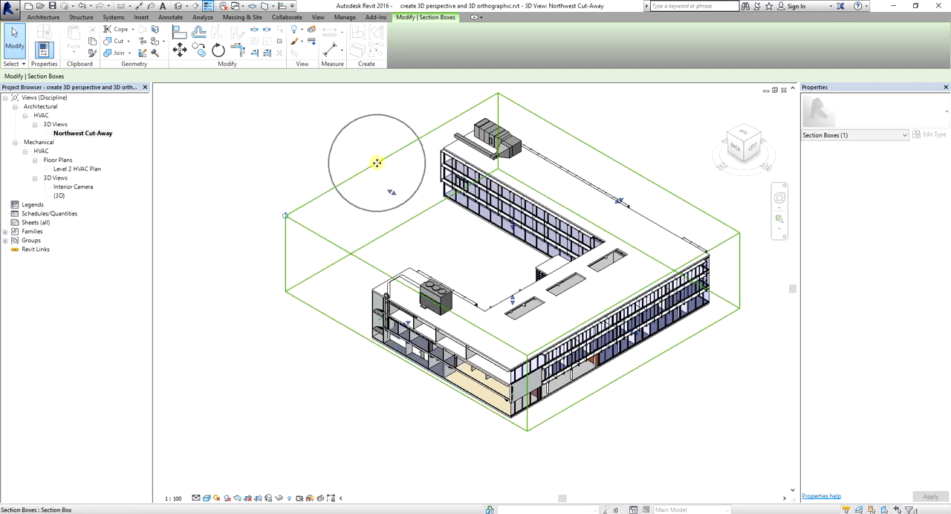
right_click(377, 162)
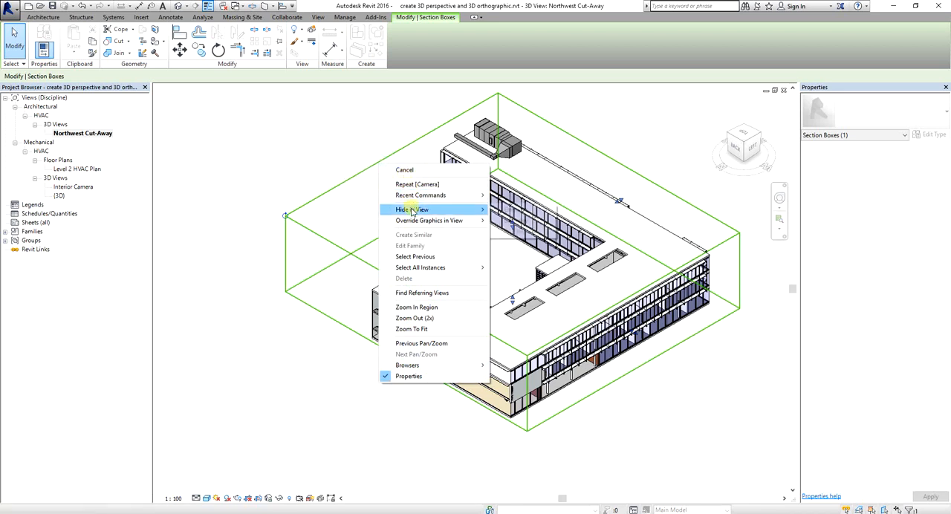
mouse_move(413, 210)
click(517, 211)
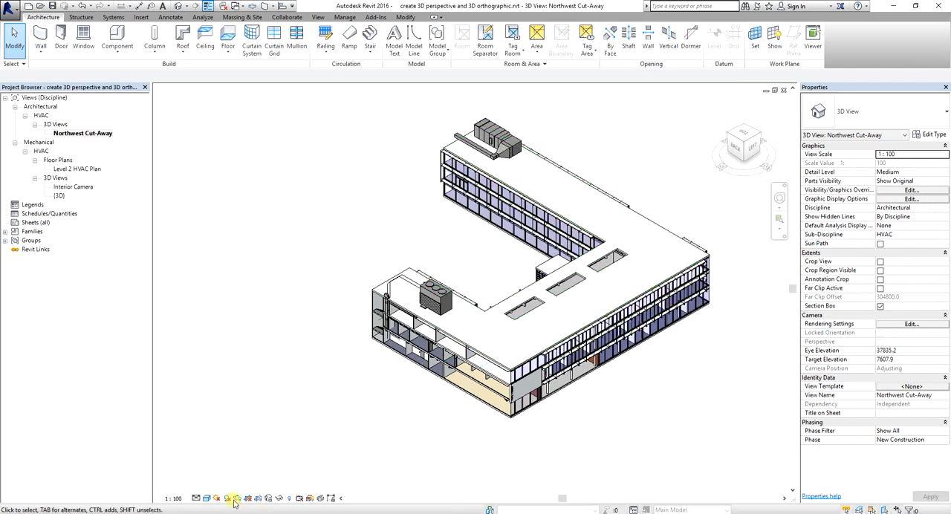
Activate Reveal Hidden Elements mode in the Northwest Cut-Away view
click(290, 501)
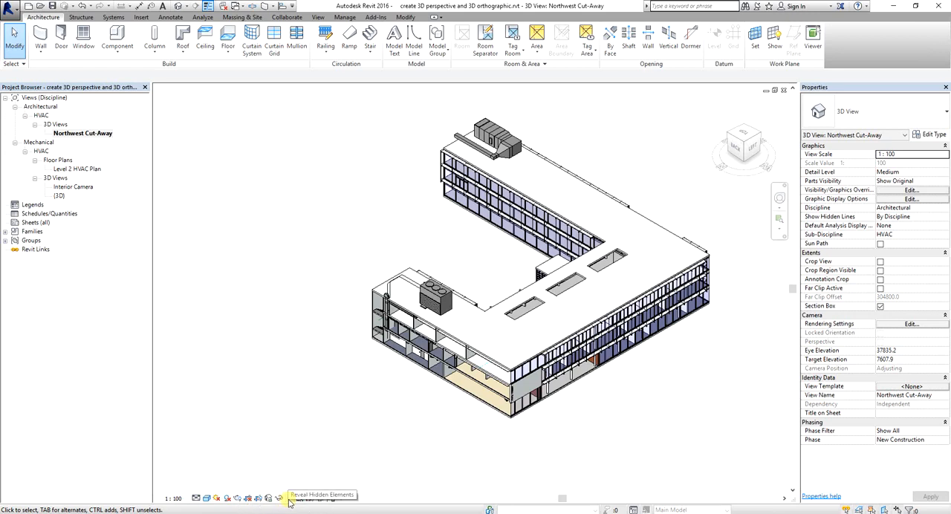
click(289, 502)
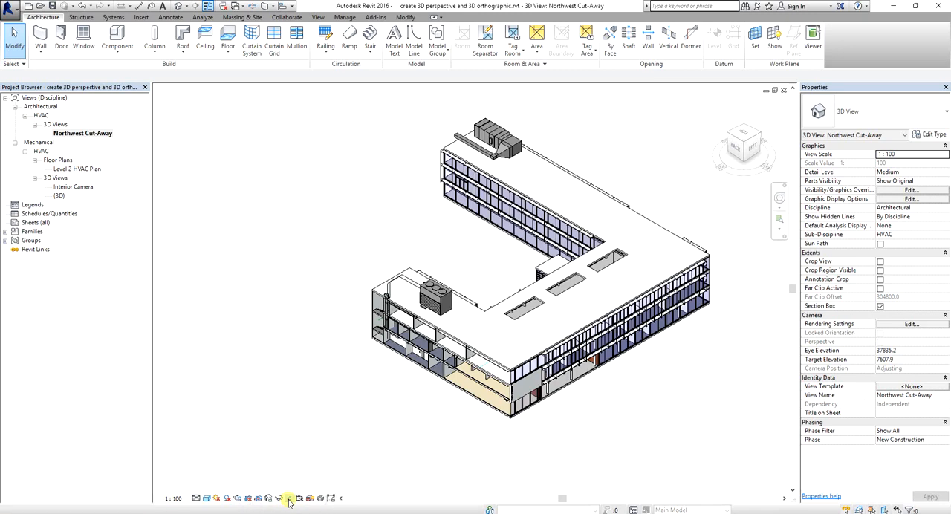
click(289, 502)
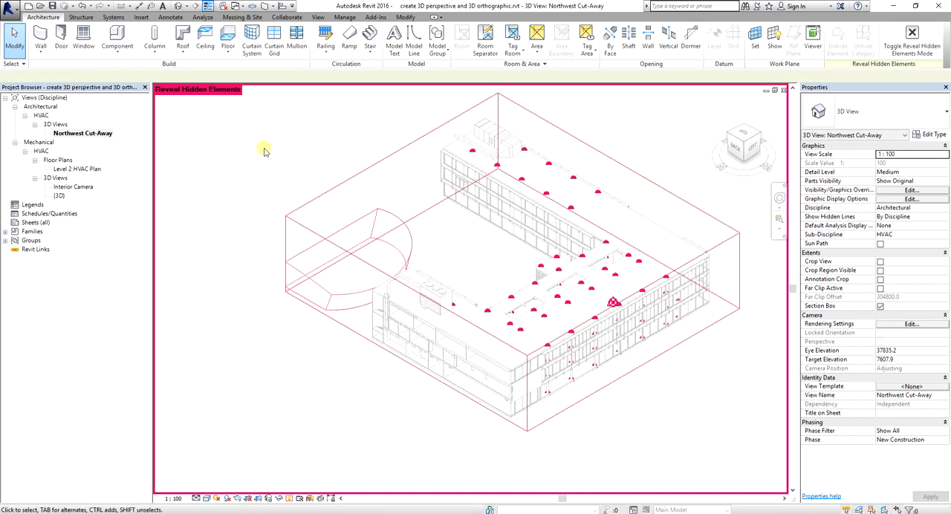
Select the hidden section box and unhide it as an element
scroll(264, 149, down, 2)
middle_drag(265, 149, 264, 175)
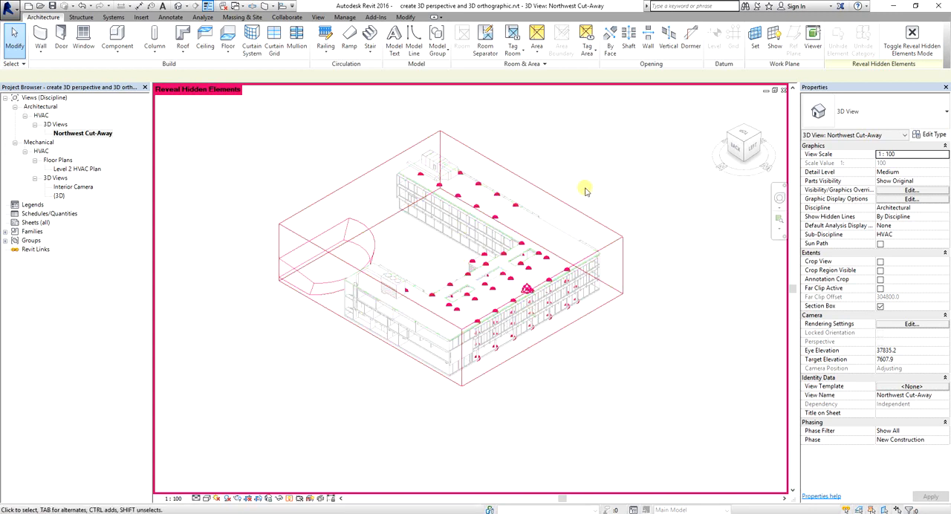
key(ctrl)
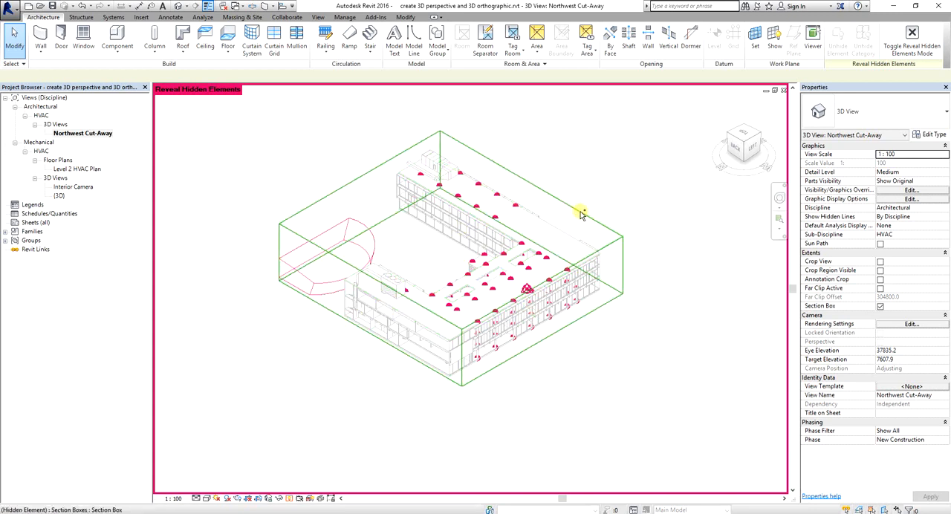
key(ctrl)
key(ctrl)
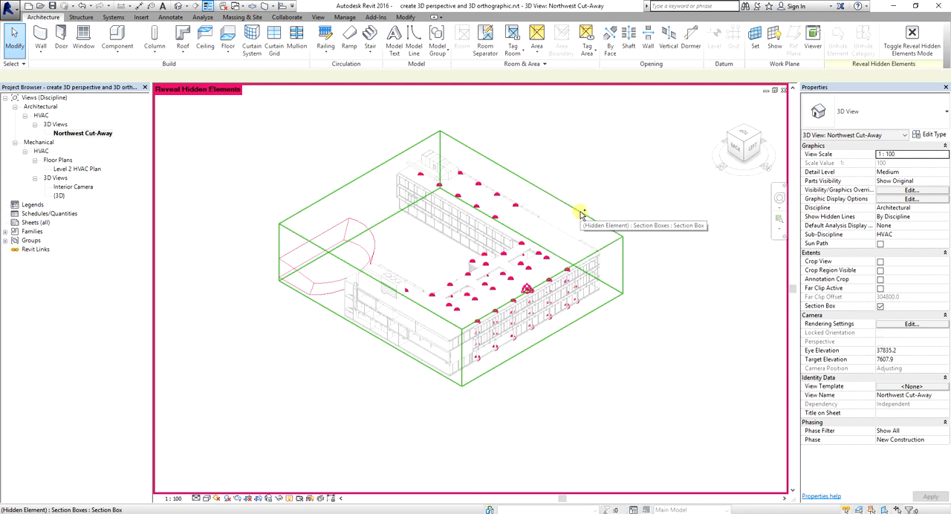
key(ctrl)
click(581, 214)
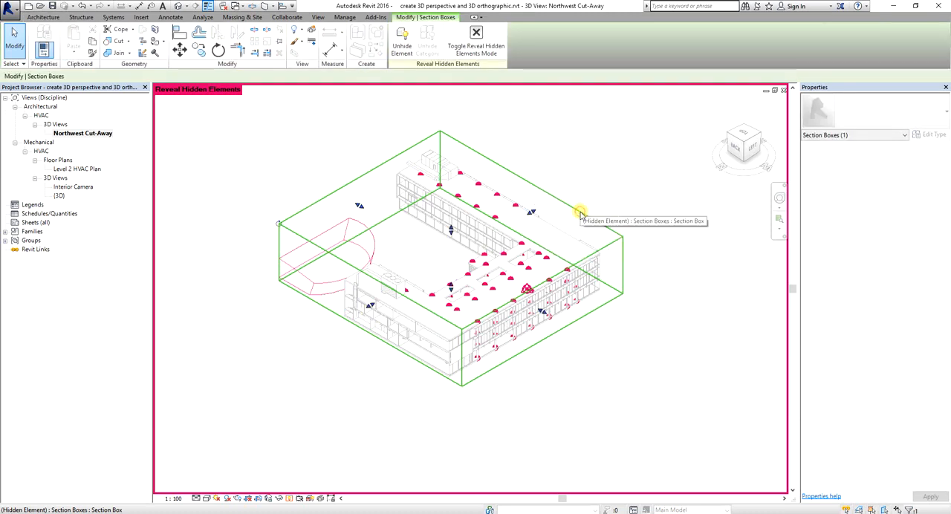
key(ctrl)
key(ctrl)
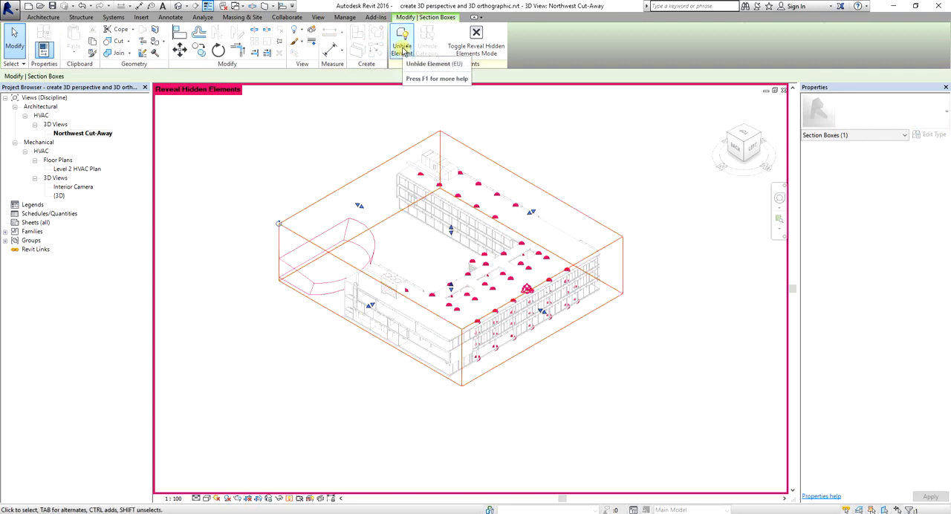
key(ctrl)
key(ctrl)
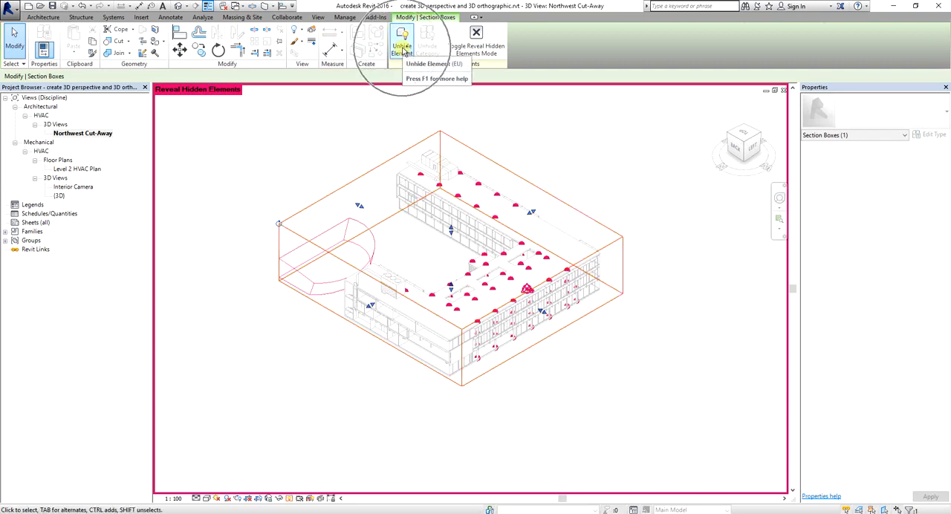
click(403, 49)
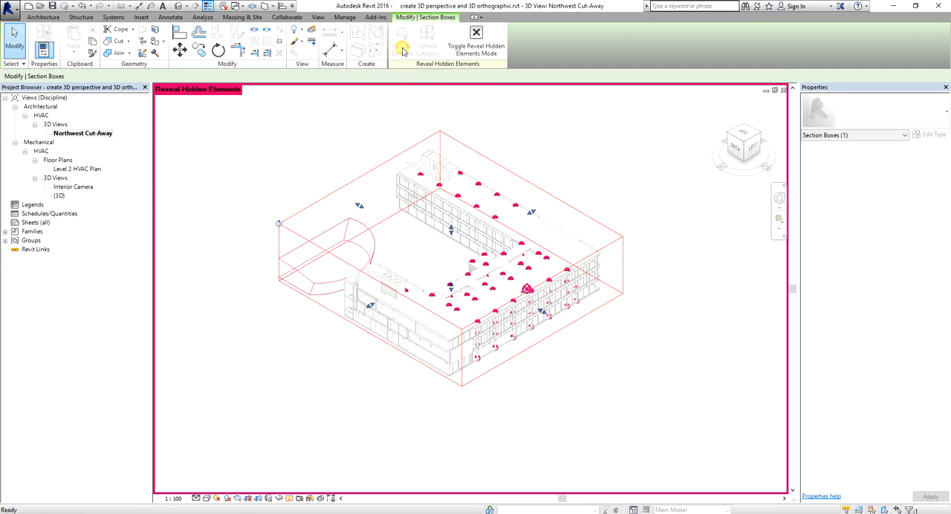
click(600, 184)
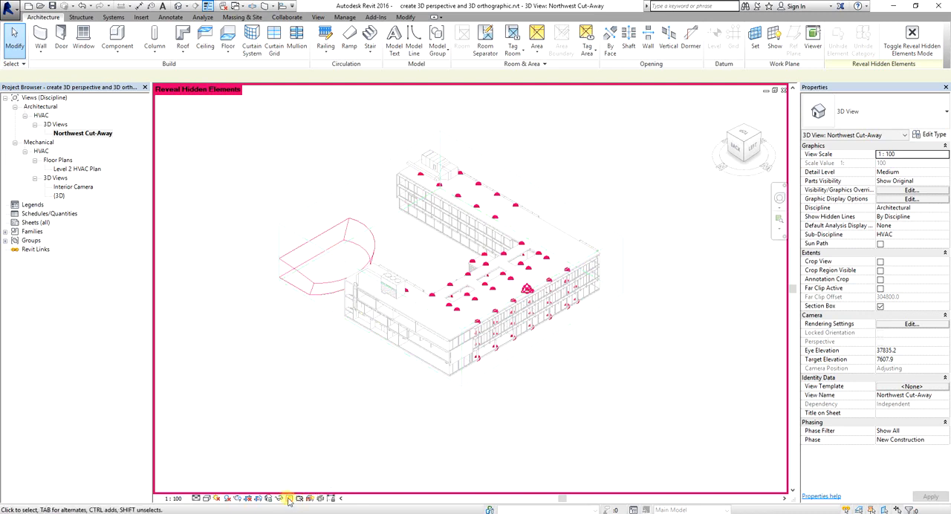
Turn off Reveal Hidden Elements mode in the Northwest Cut-Away view
key(ctrl)
key(ctrl)
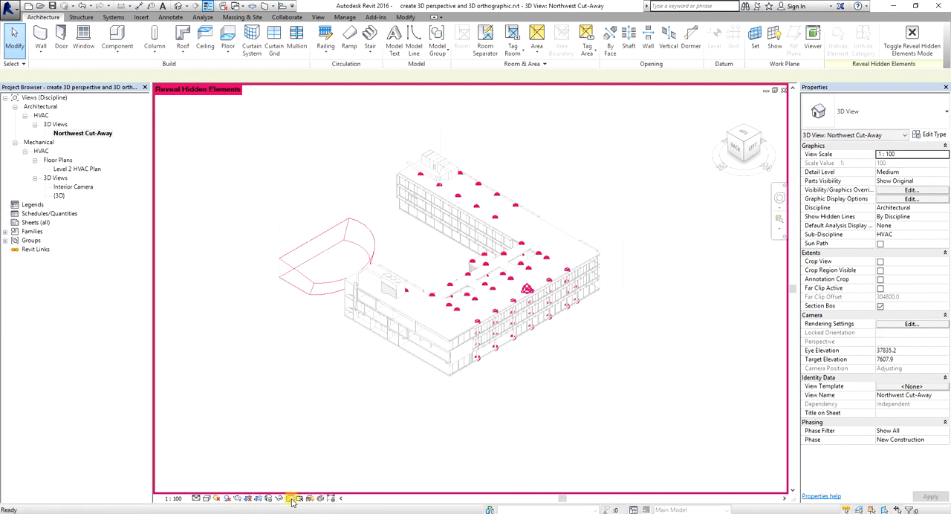
click(294, 500)
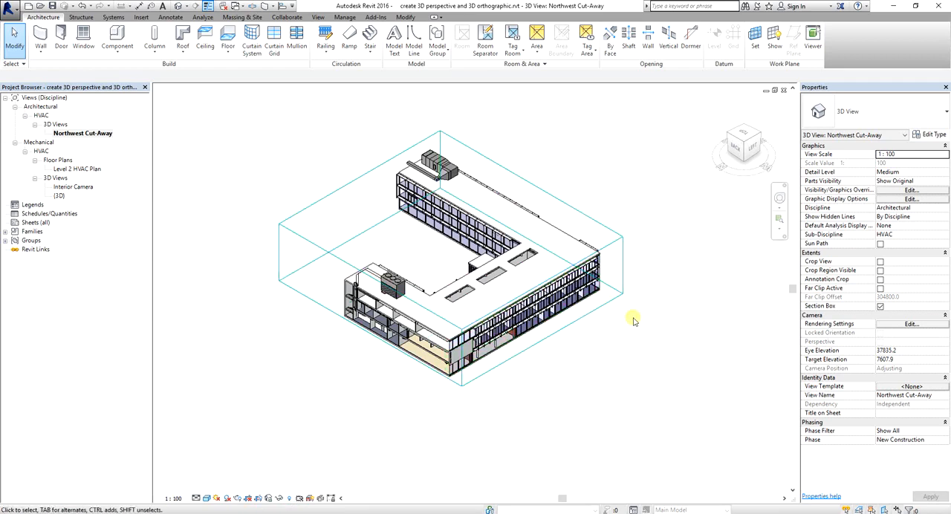
Zoom, orbit and pan the Northwest Cut-Away view with the Full Navigation Wheel to examine the building's exposed interior floors
click(780, 197)
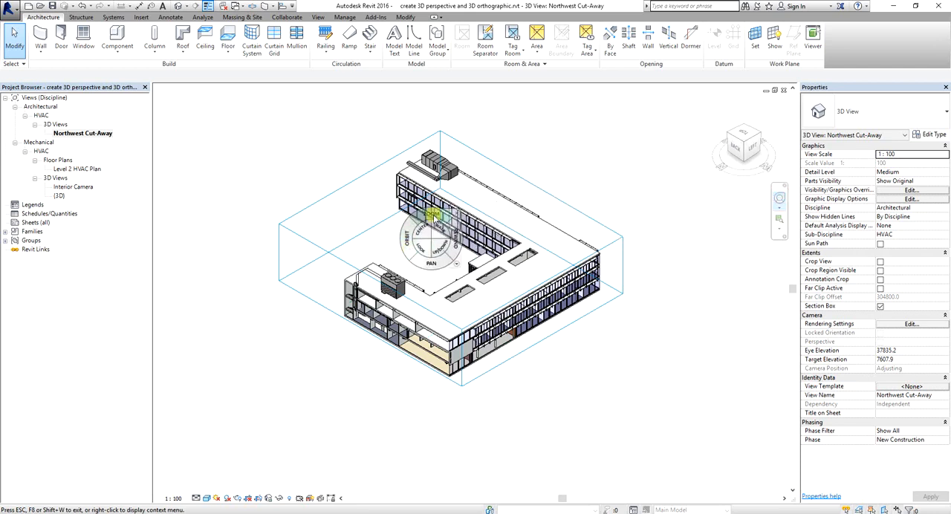
drag(432, 215, 431, 194)
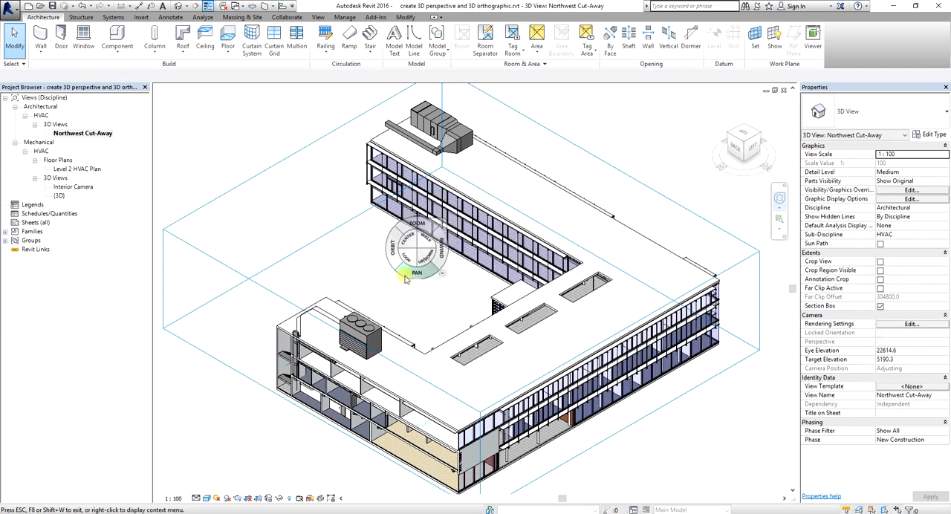
drag(387, 272, 395, 240)
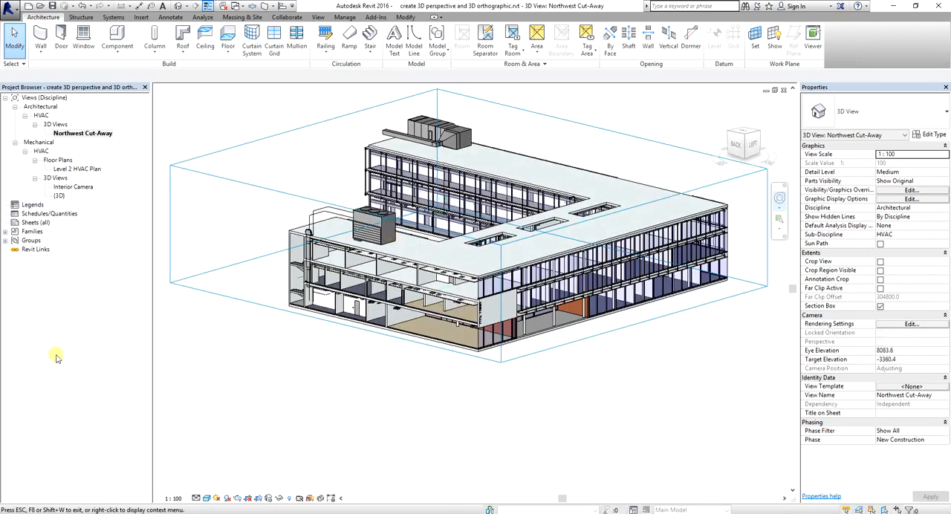
drag(396, 346, 573, 251)
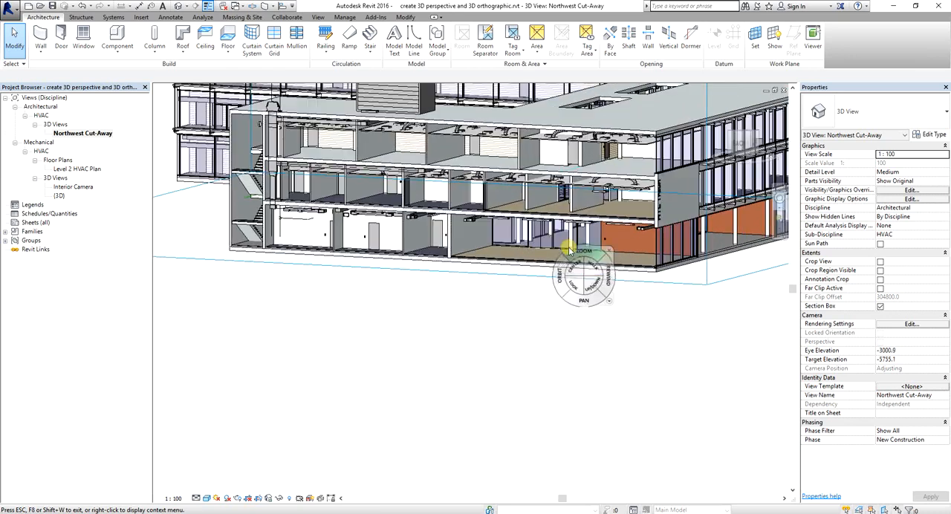
middle_drag(557, 191, 555, 210)
drag(559, 251, 583, 354)
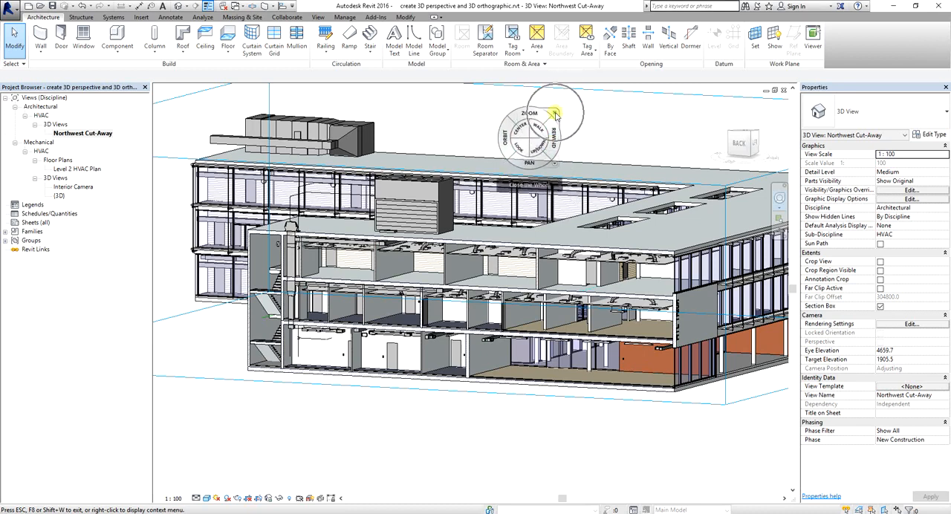
click(554, 113)
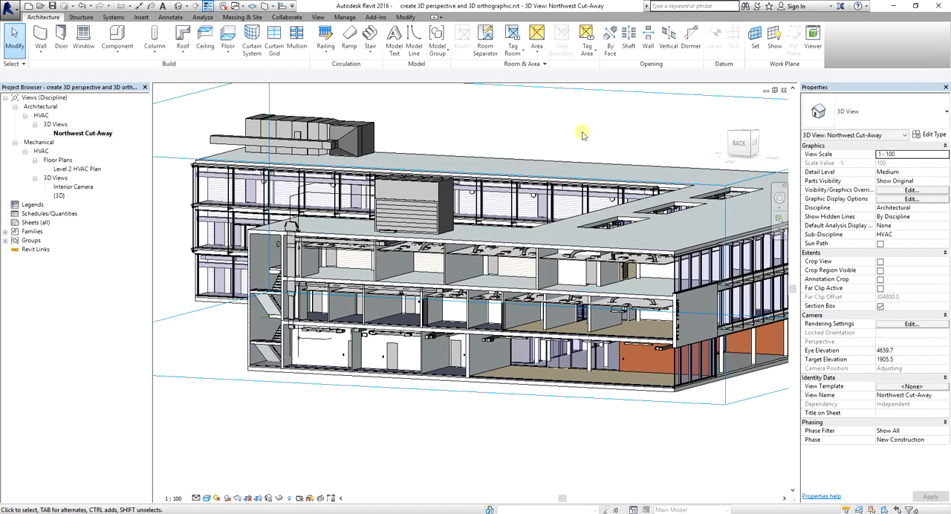
Tile all open views in the drawing area and apply Zoom All to Fit from the Level 2 HVAC Plan
click(318, 18)
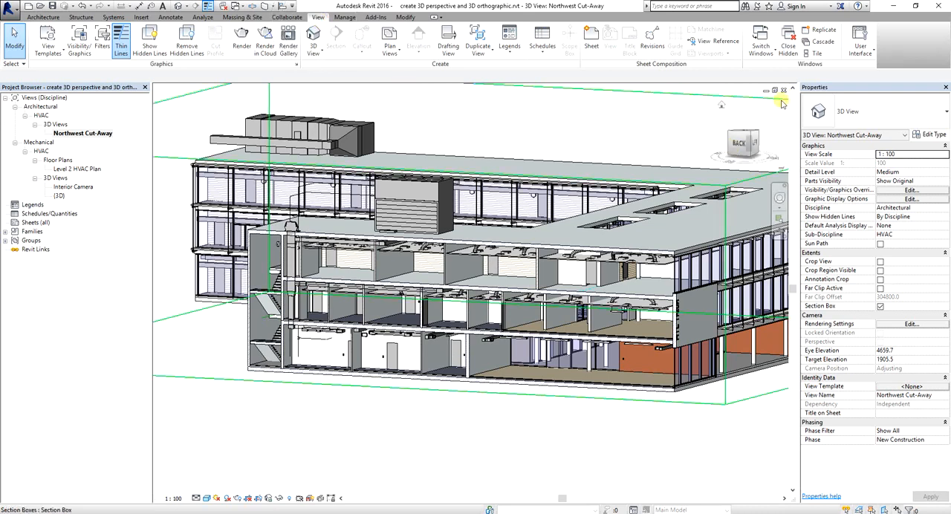
click(814, 54)
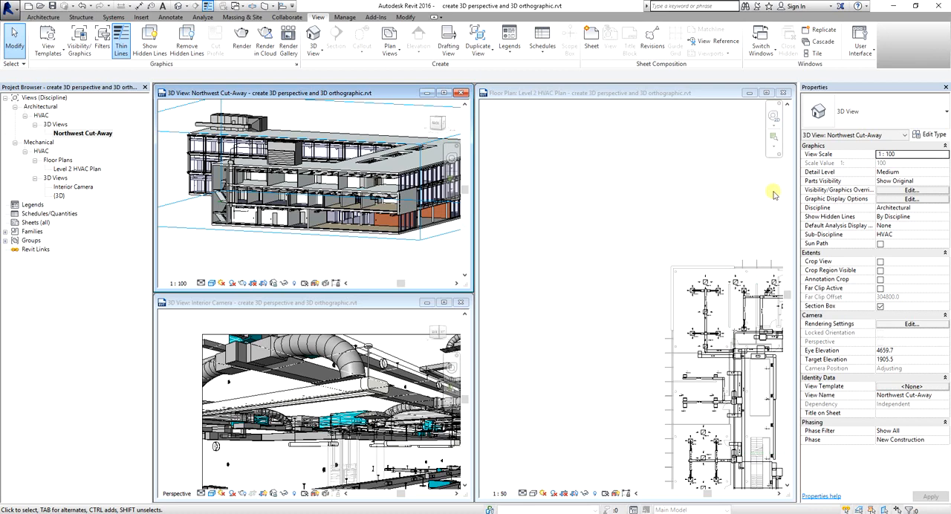
click(776, 150)
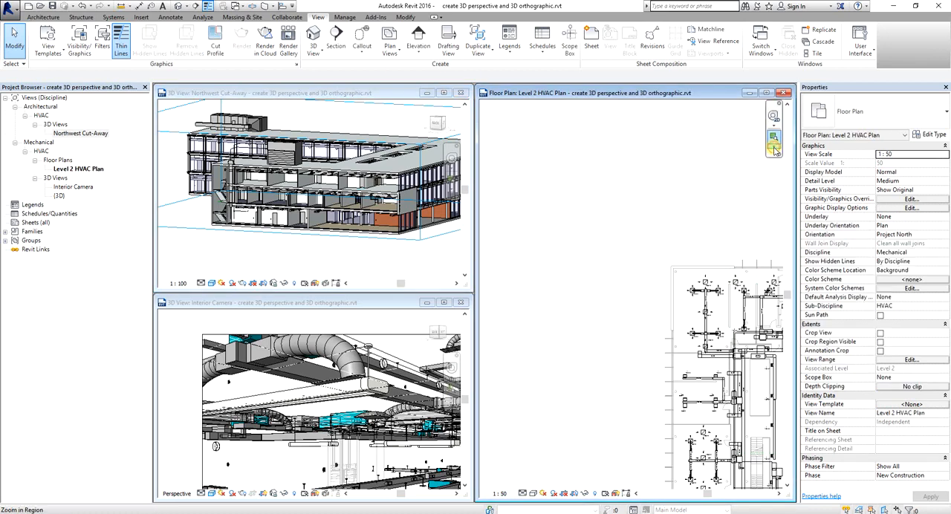
click(775, 149)
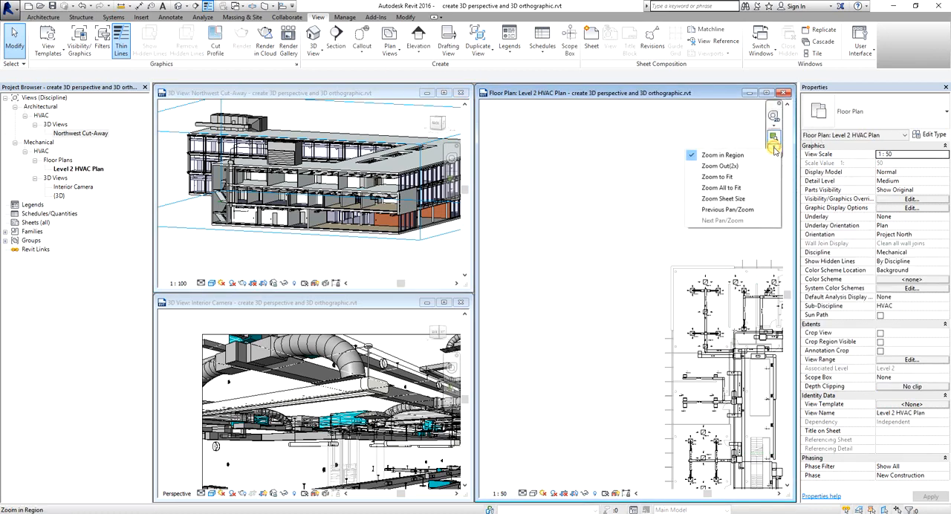
click(733, 188)
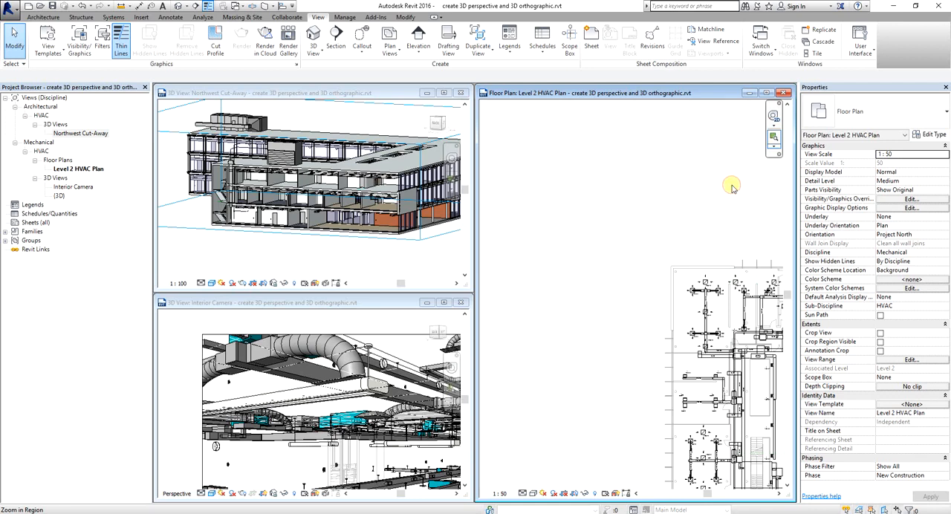